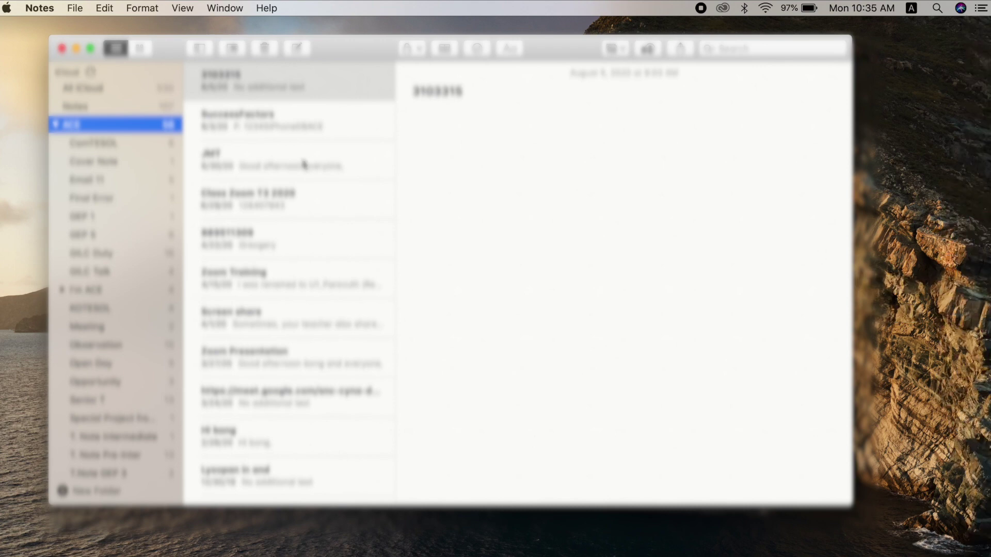
# Look through the notes in the Notes and All iCloud folders, and quit Notes.
pyautogui.click(102, 108)
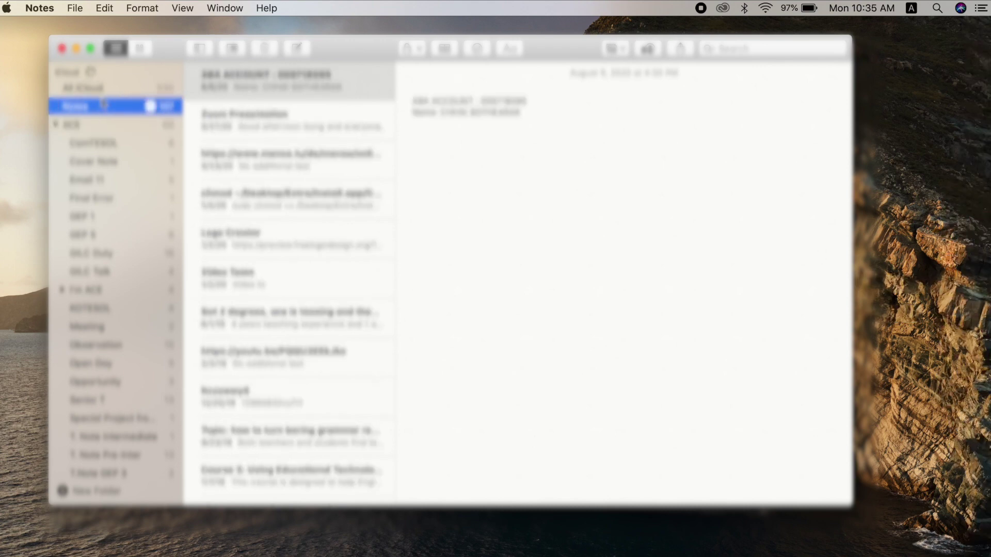
pyautogui.click(103, 88)
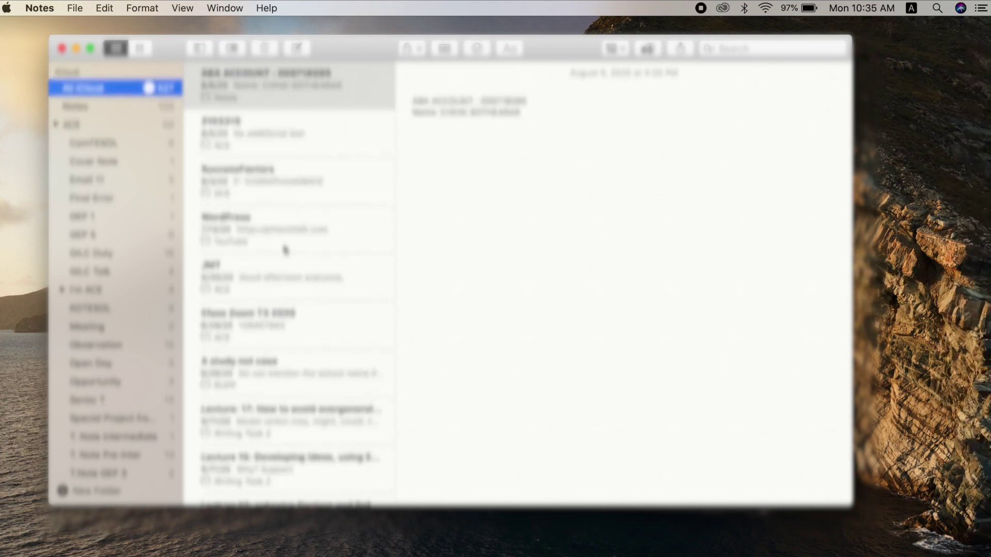
pyautogui.scroll(-10, 281, 284)
pyautogui.scroll(-20, 279, 287)
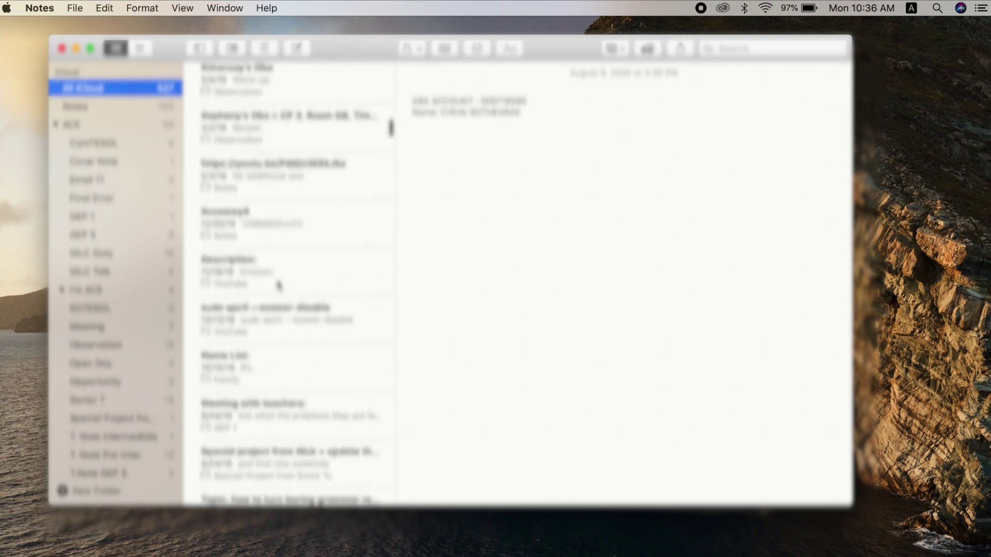
pyautogui.scroll(-20, 279, 286)
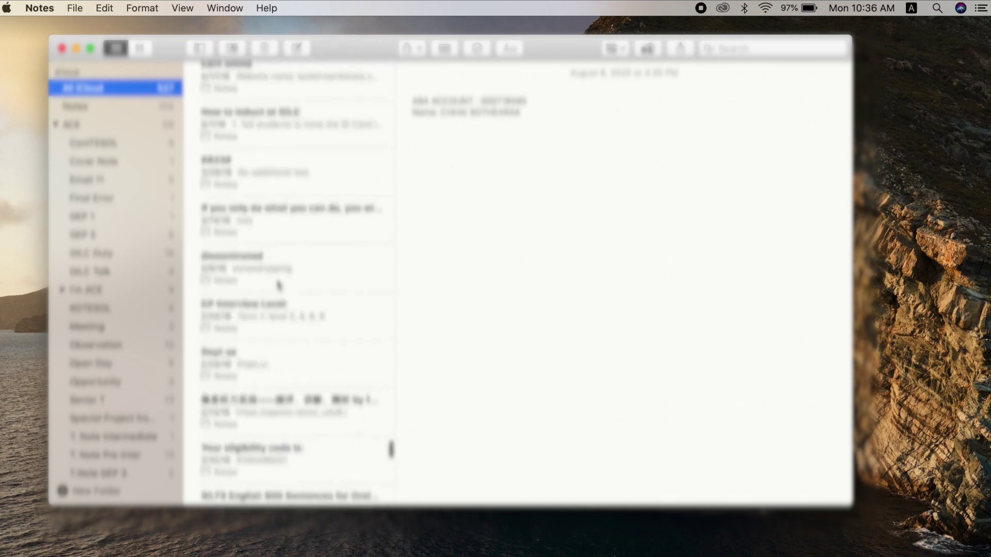
pyautogui.scroll(10, 279, 286)
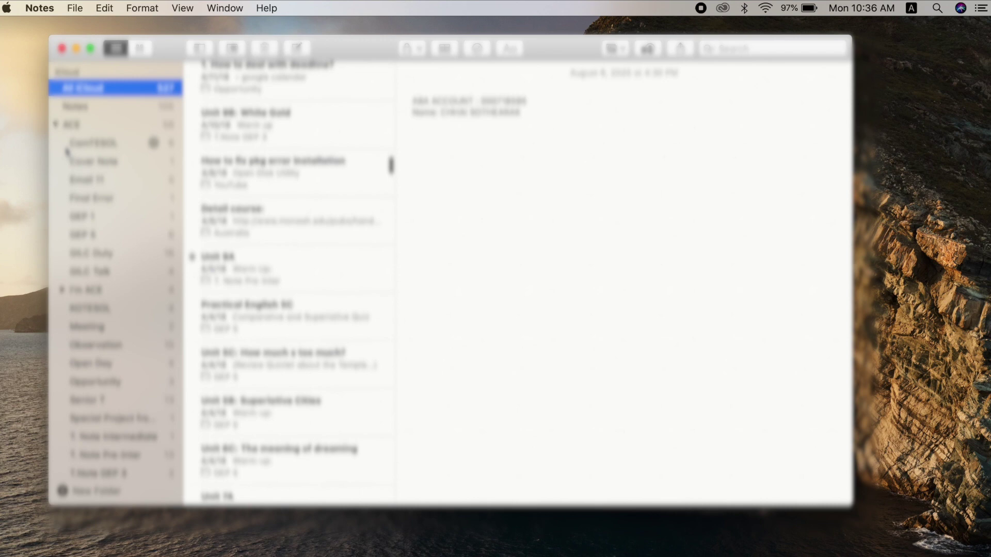
pyautogui.click(41, 8)
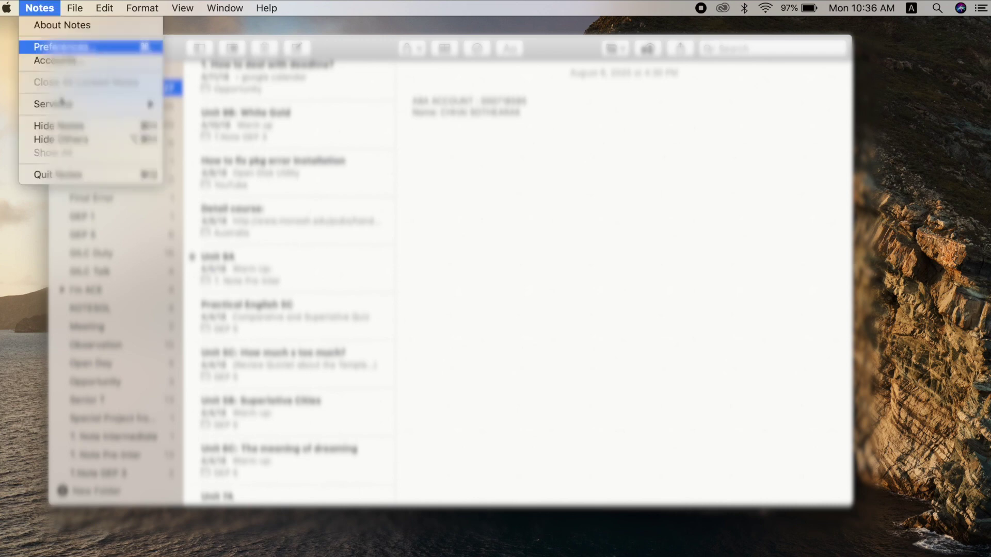
pyautogui.click(72, 175)
# Open the Apple ID overview in System Preferences and start signing out of the account.
pyautogui.moveTo(978, 284)
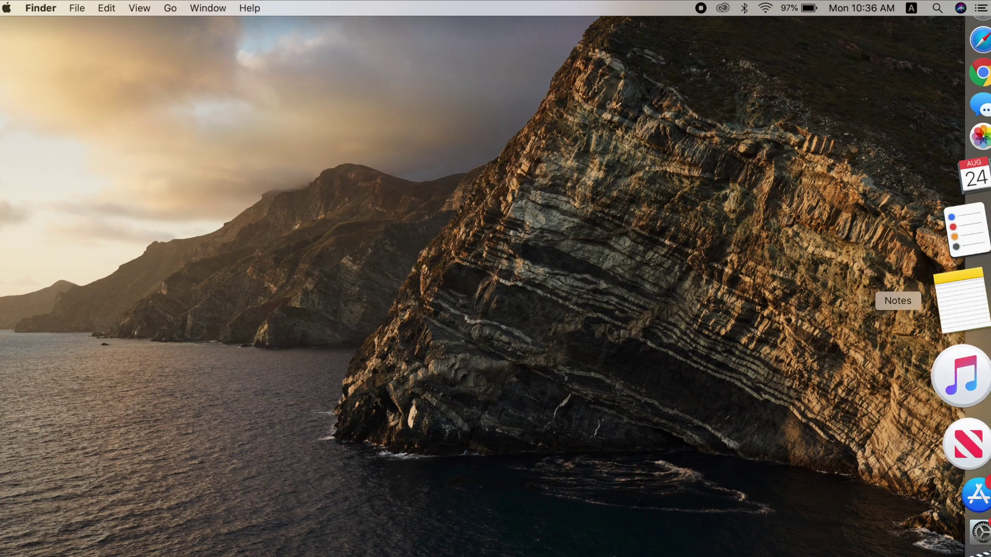
pyautogui.click(975, 454)
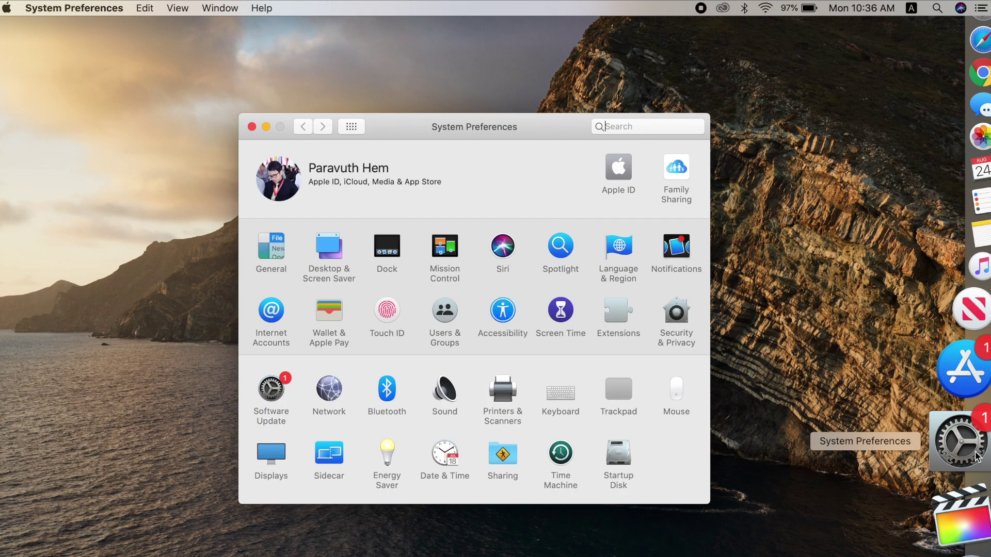
pyautogui.click(612, 175)
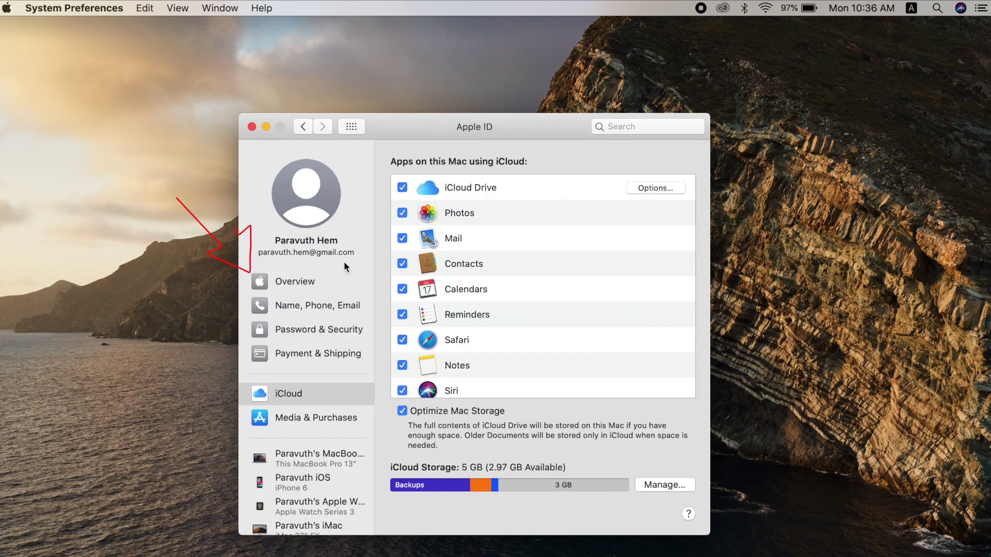
pyautogui.click(308, 283)
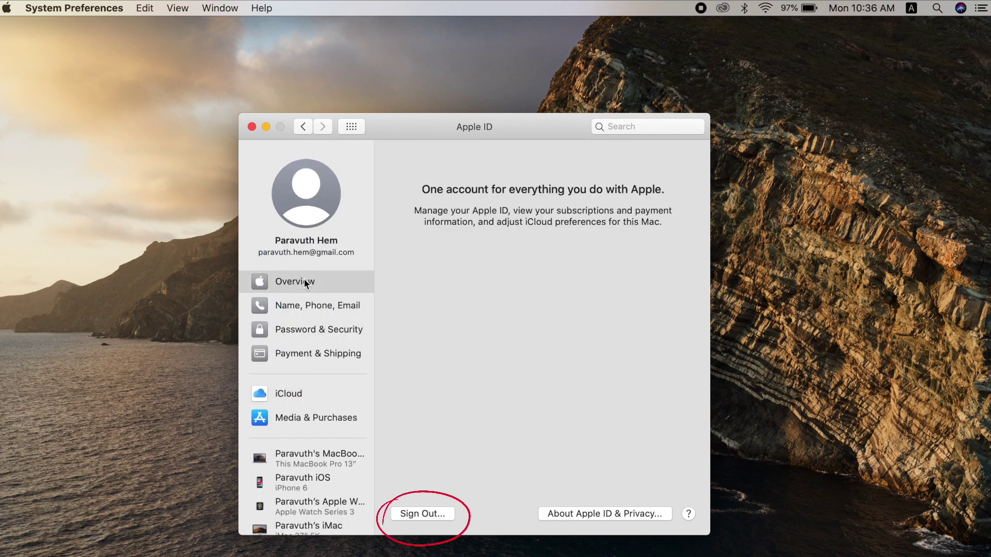
pyautogui.click(437, 516)
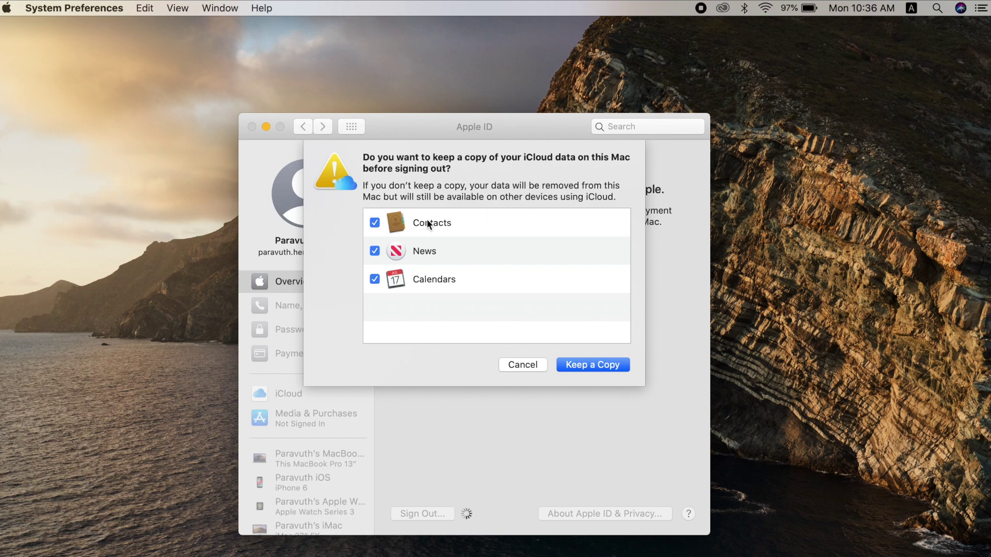
# Decline keeping copies of Contacts, News and Calendars, and delete the Safari passwords from this Mac.
pyautogui.click(375, 224)
pyautogui.click(374, 279)
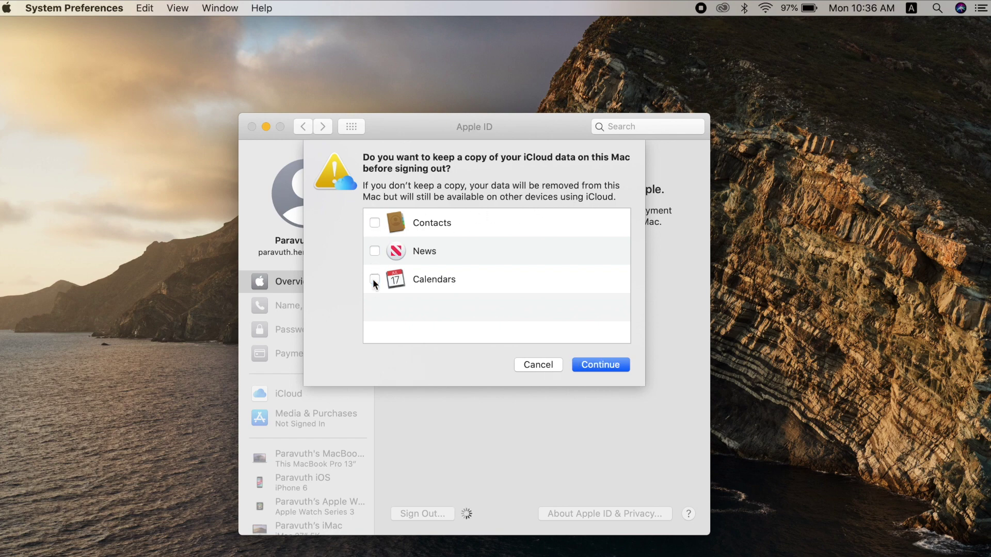
pyautogui.click(610, 365)
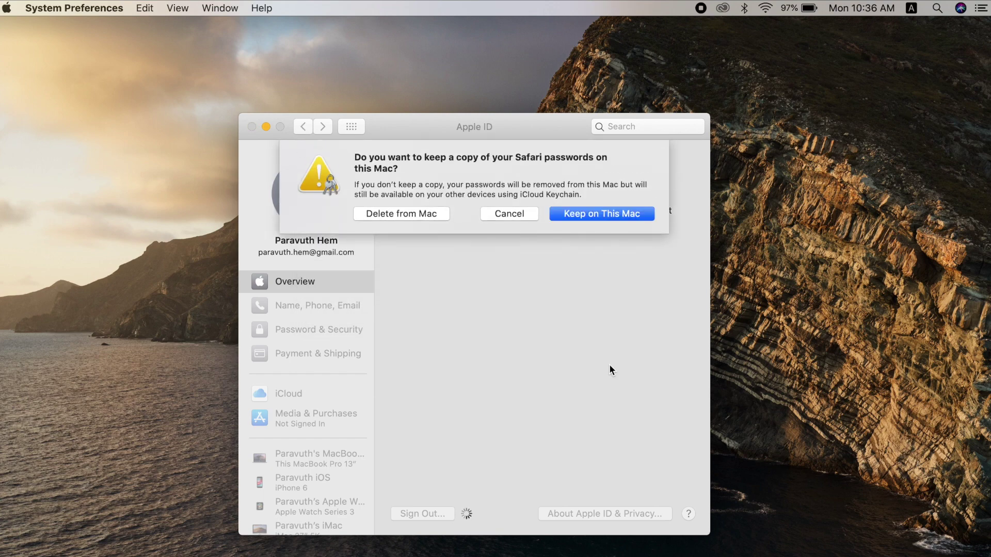
pyautogui.click(422, 212)
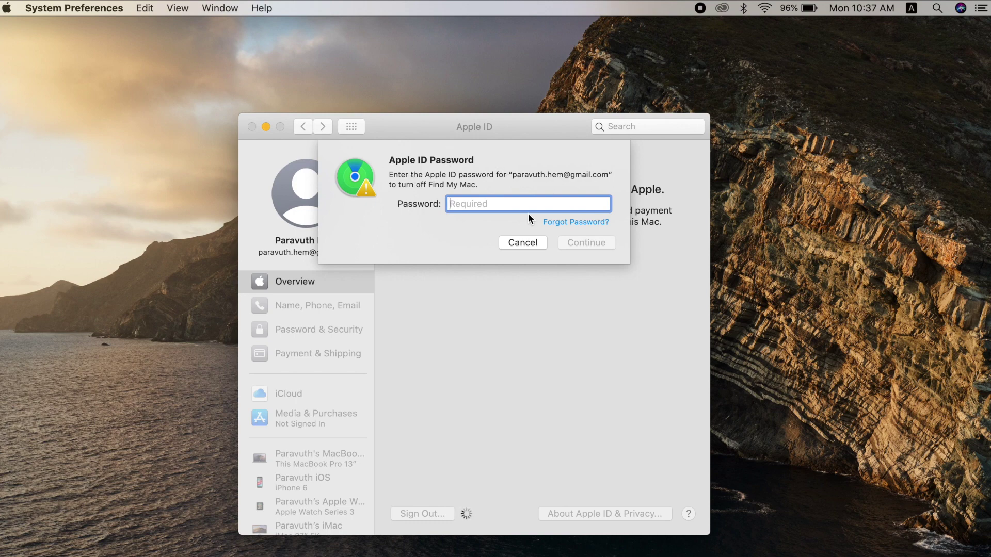
# Enter the Apple ID password to turn off Find My Mac and complete the sign-out.
pyautogui.write('•••••••••••••••')
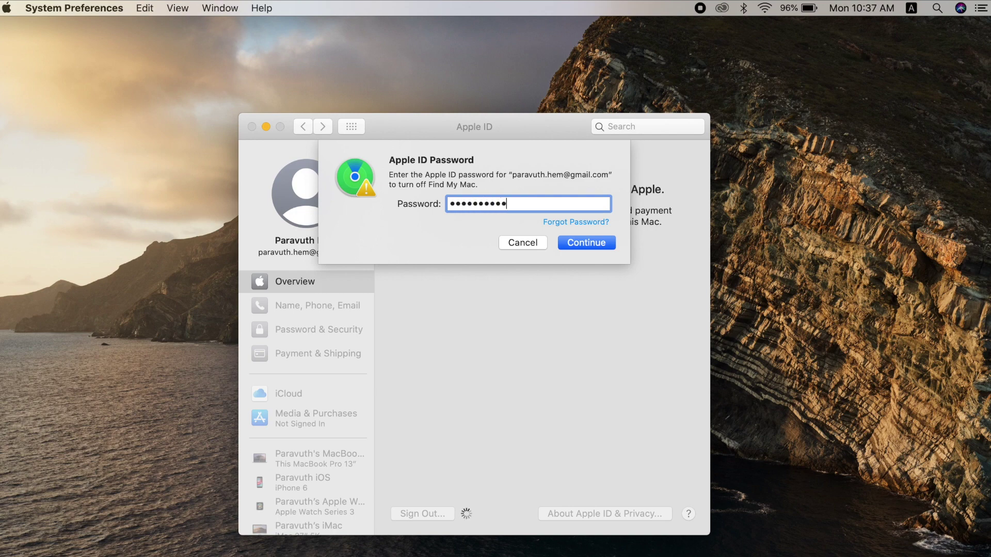
pyautogui.write('•')
pyautogui.press('Return')
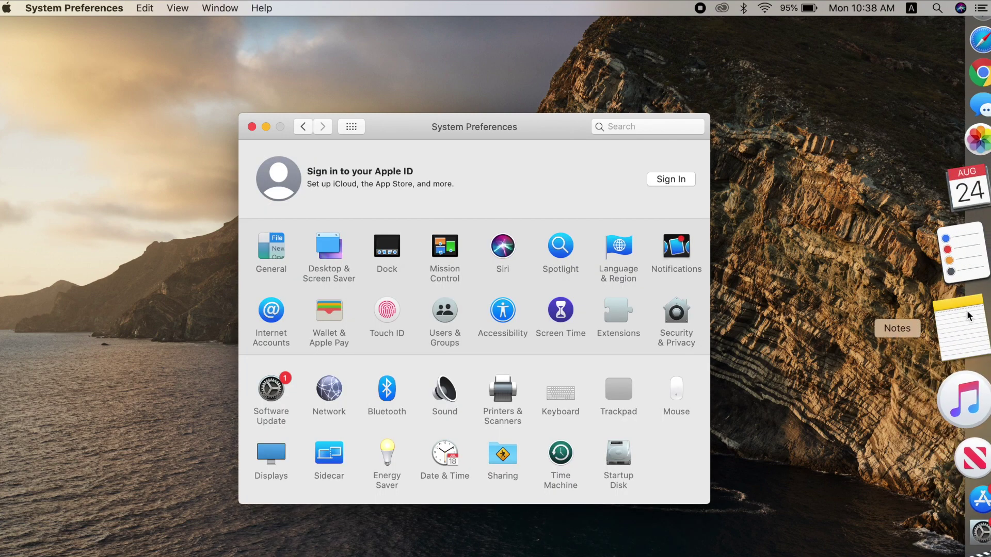
# Switch to Notes and check which notes remain in the Google account's Notes folder.
pyautogui.click(966, 321)
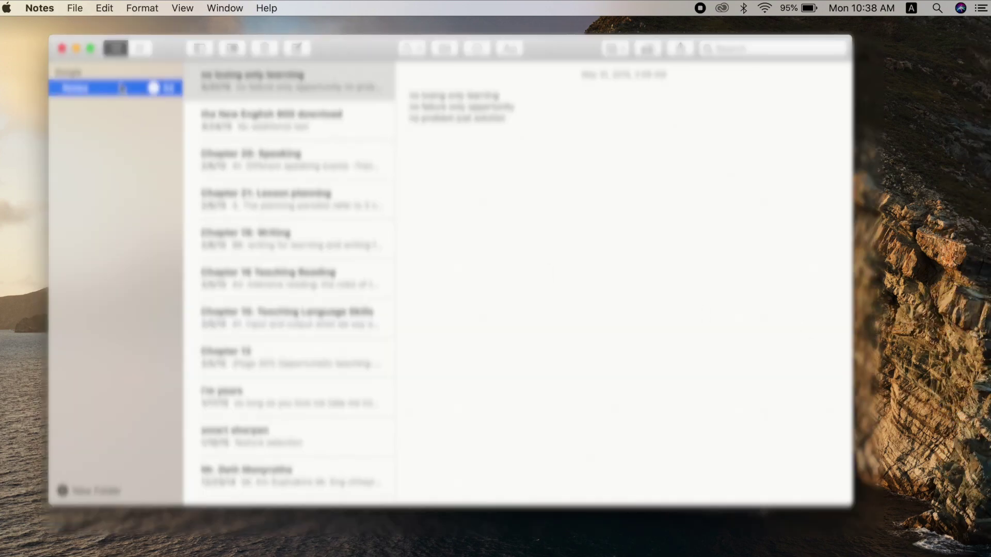
pyautogui.scroll(-15, 315, 341)
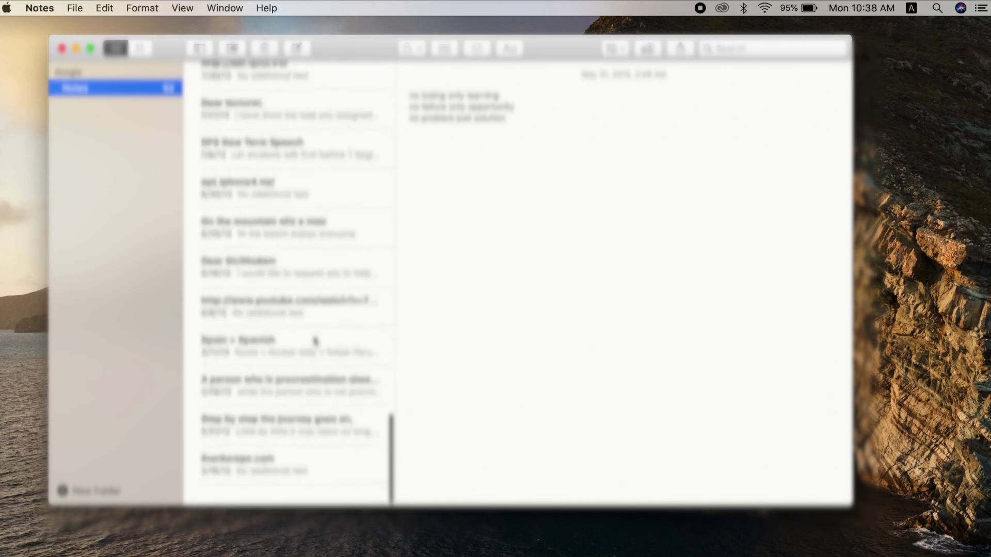
pyautogui.scroll(15, 315, 341)
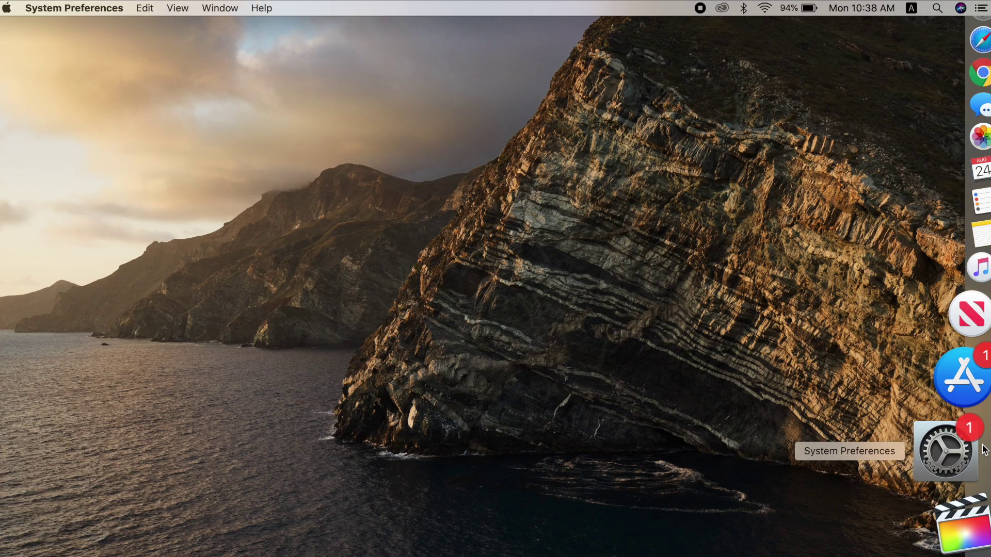
# Delete the Google account from Internet Accounts in System Preferences and confirm the removal of its data.
pyautogui.click(947, 439)
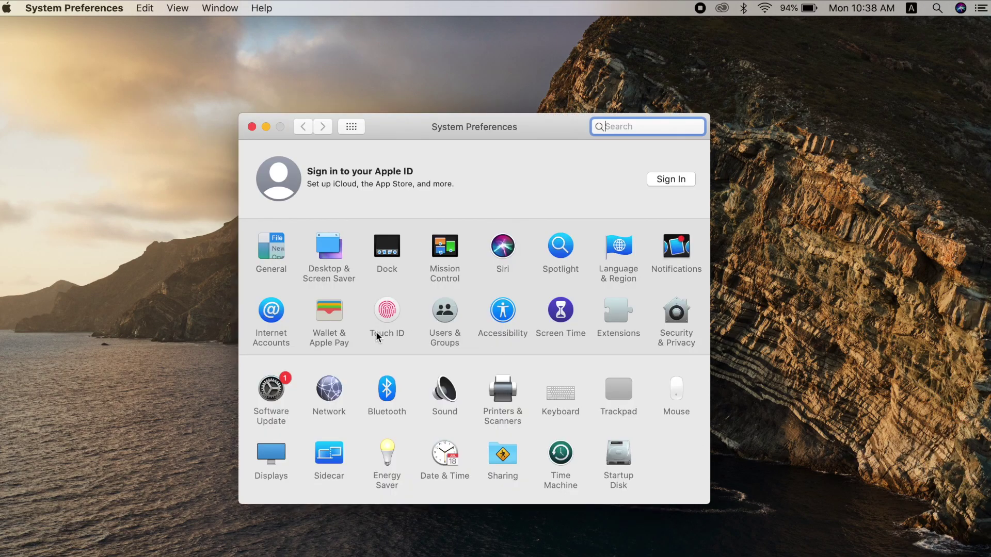
pyautogui.click(273, 311)
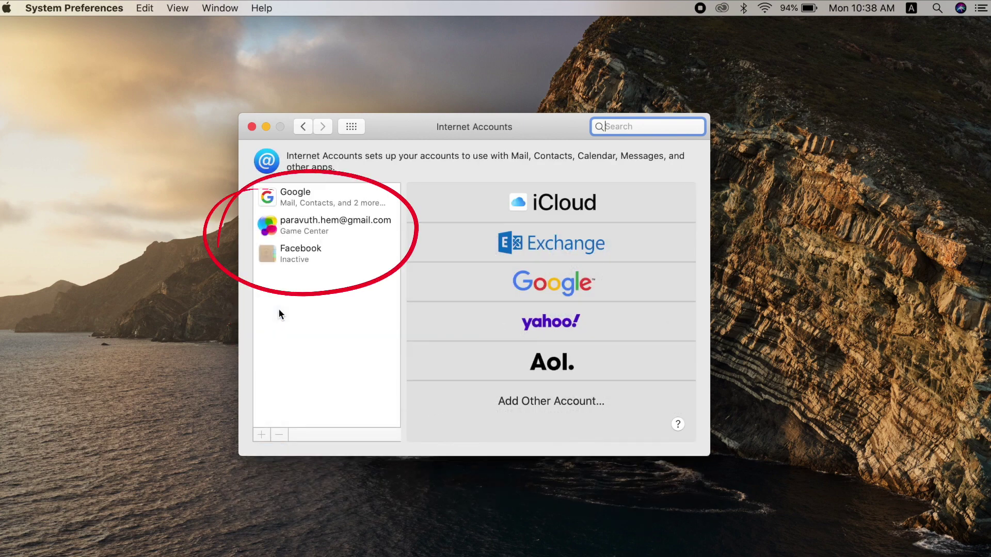
pyautogui.click(326, 203)
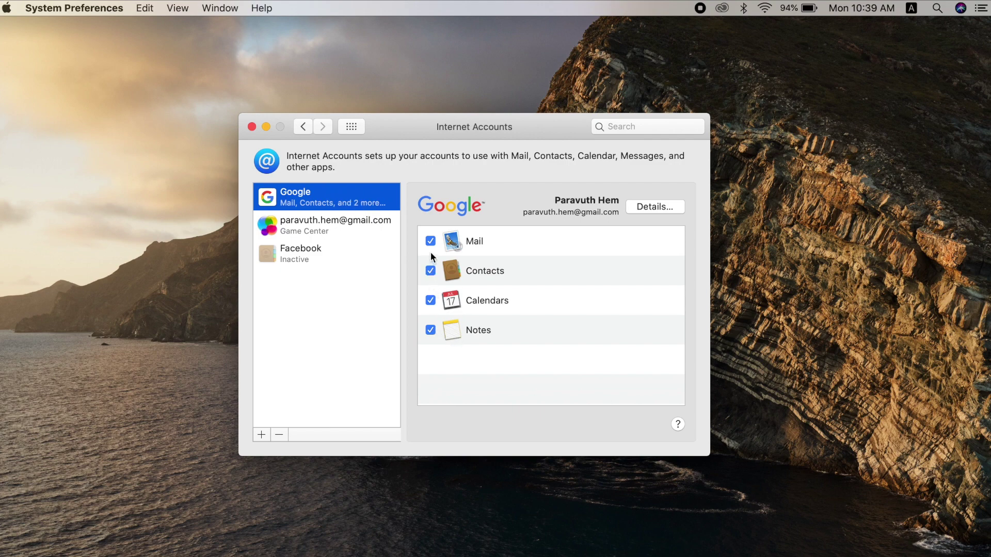
pyautogui.click(279, 436)
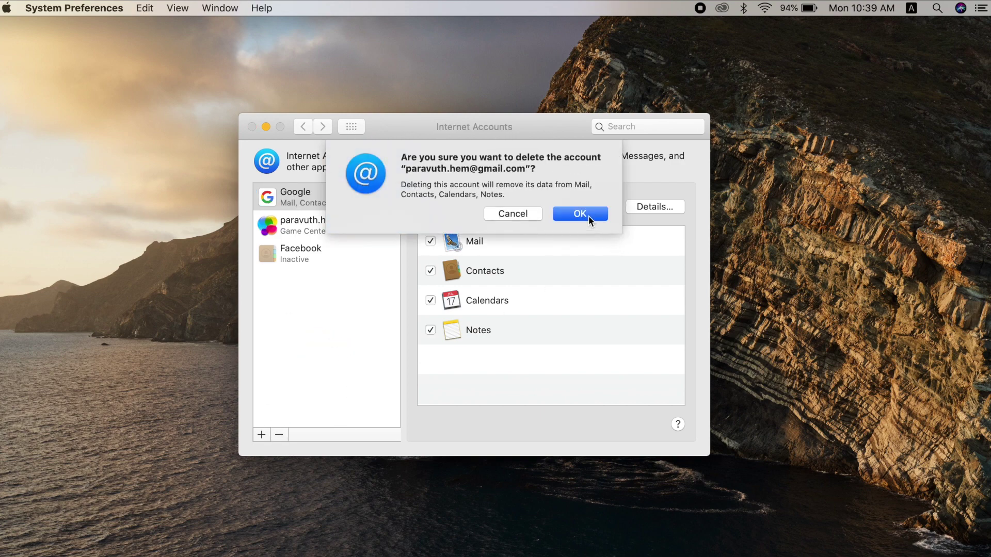
pyautogui.click(588, 217)
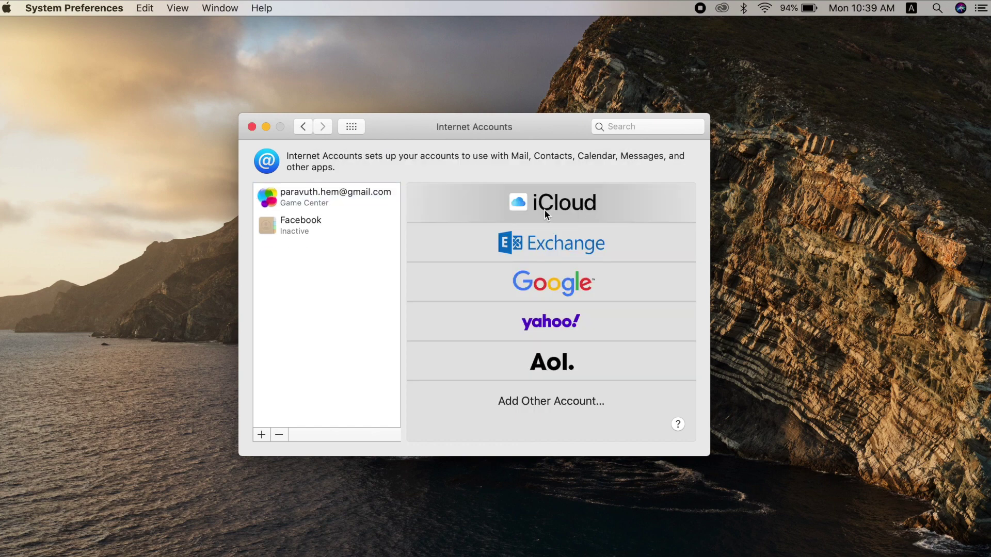
# Delete the Game Center account from Internet Accounts.
pyautogui.click(338, 198)
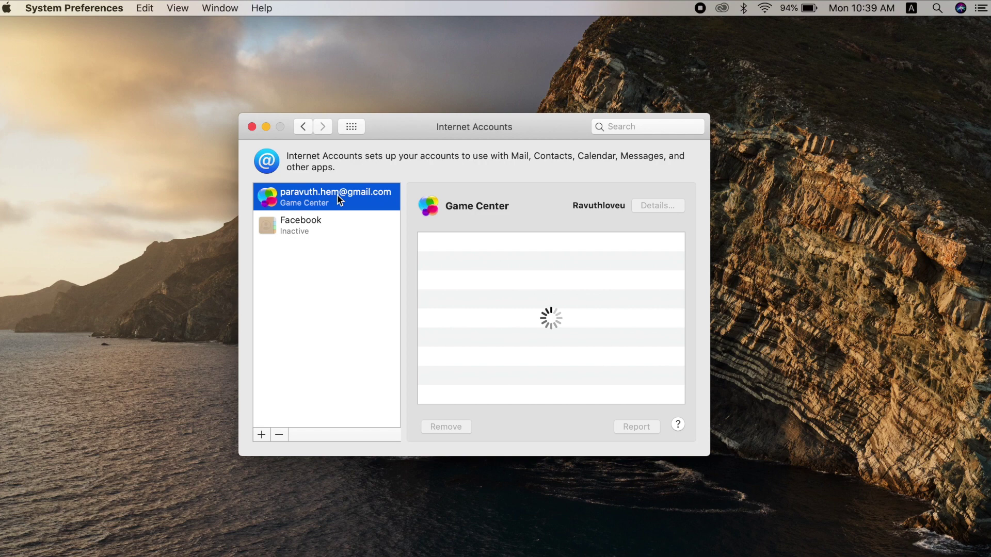
pyautogui.click(282, 433)
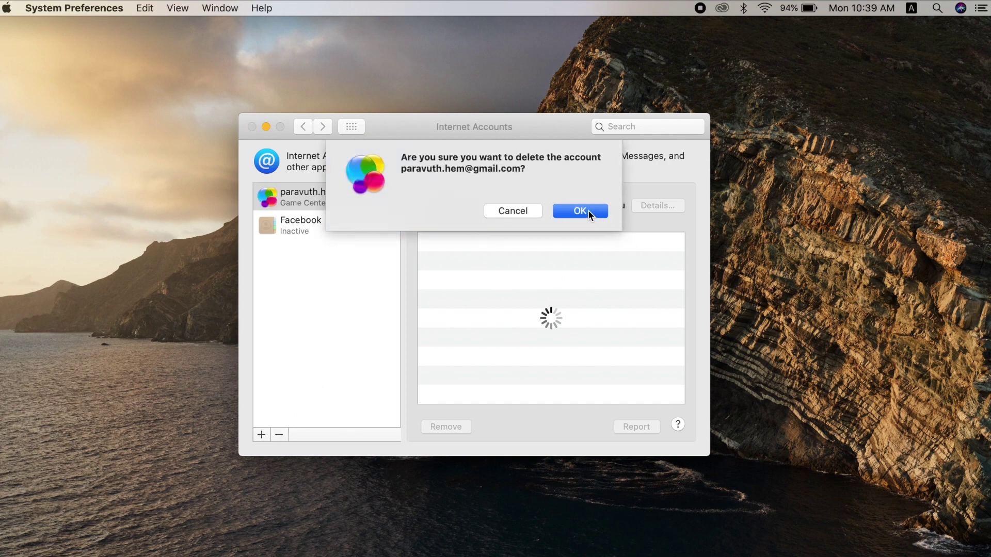
pyautogui.click(587, 211)
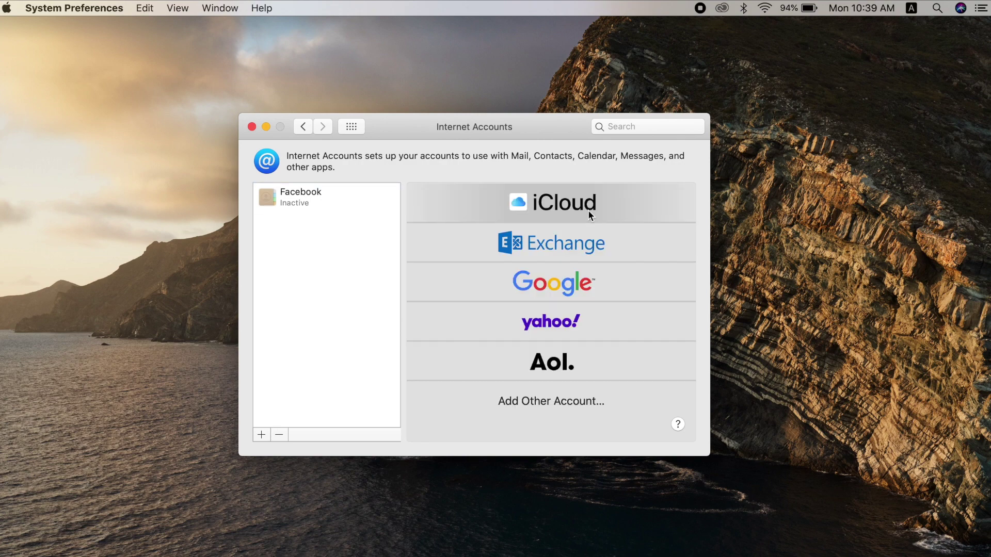
# Delete the inactive Facebook account from Internet Accounts.
pyautogui.click(297, 203)
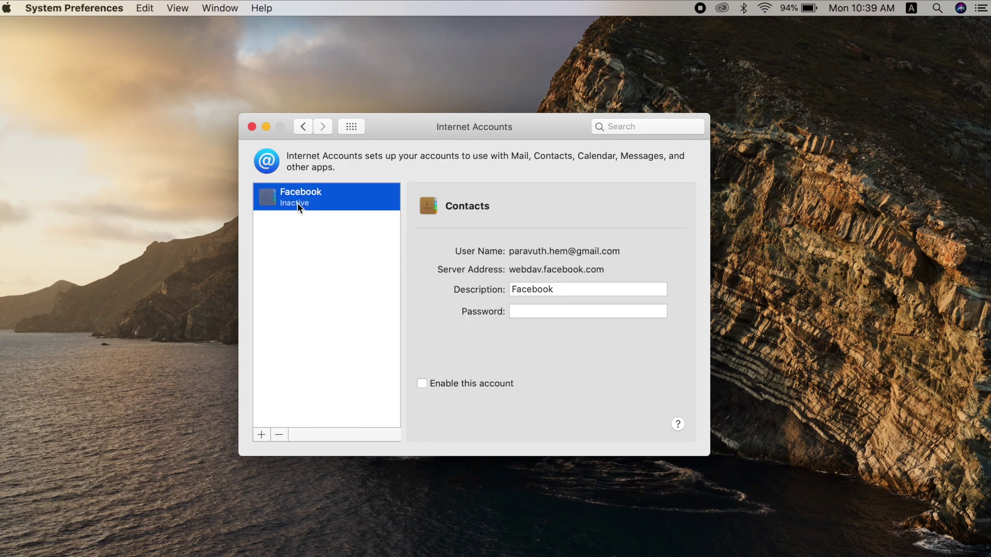
pyautogui.click(279, 435)
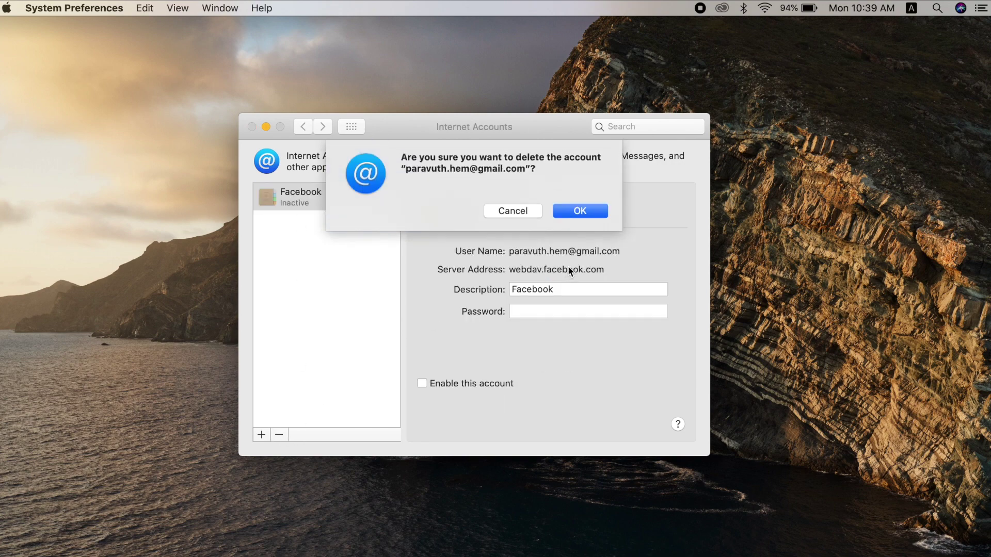
pyautogui.click(578, 212)
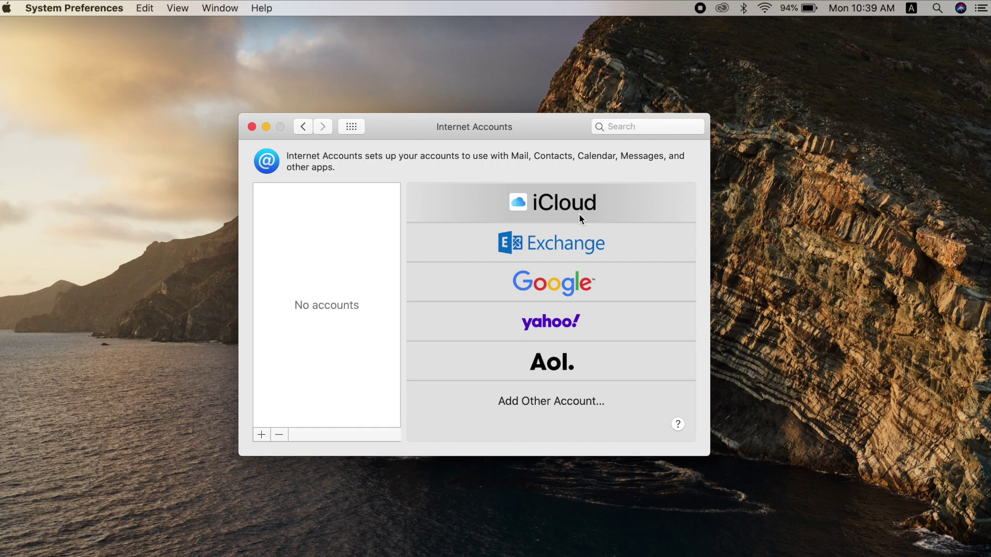
# Switch to Notes and check what remains in the Notes folder under On My Mac.
pyautogui.moveTo(980, 271)
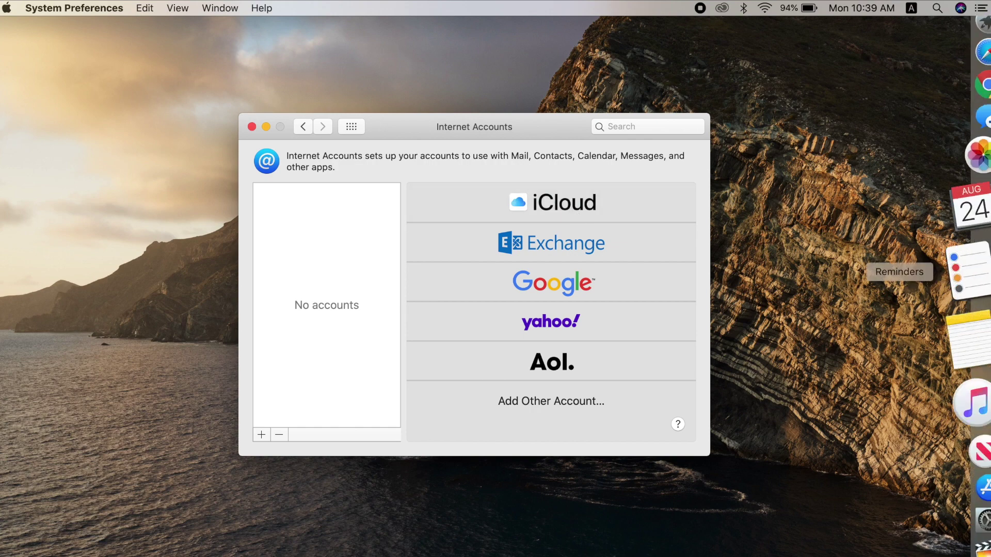
pyautogui.click(975, 334)
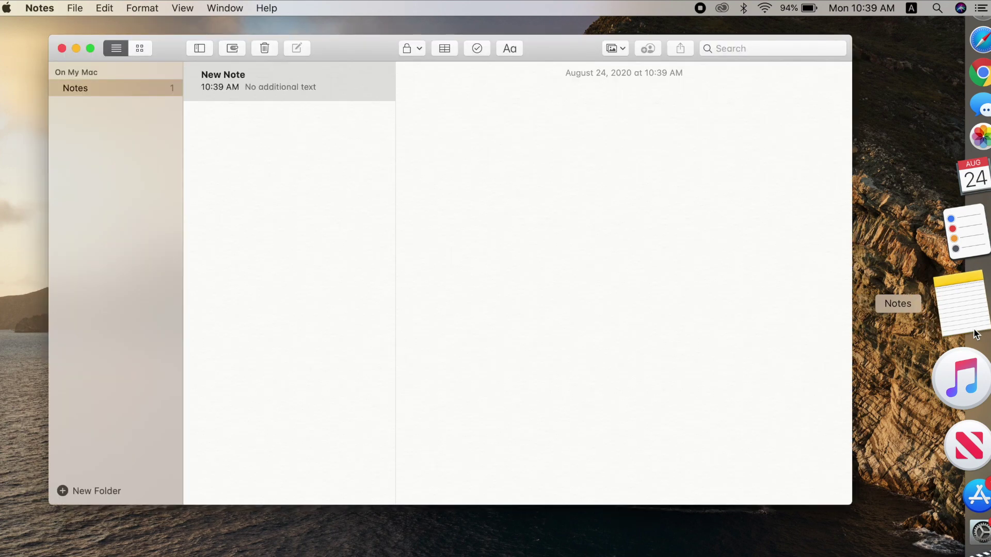
pyautogui.click(303, 229)
pyautogui.click(467, 176)
pyautogui.click(74, 88)
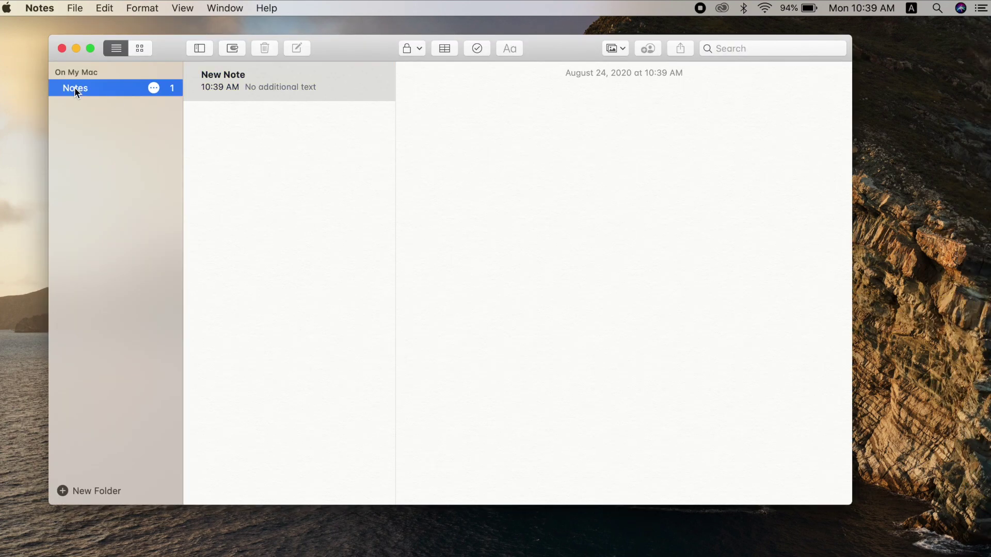
pyautogui.click(249, 96)
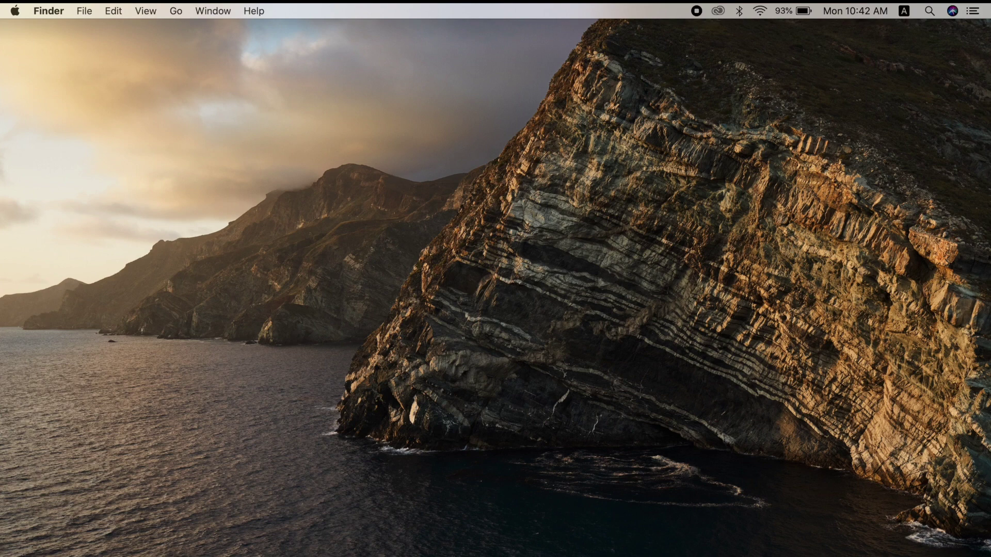
# Switch to Safari and open the Privacy section of its preferences.
pyautogui.moveTo(987, 283)
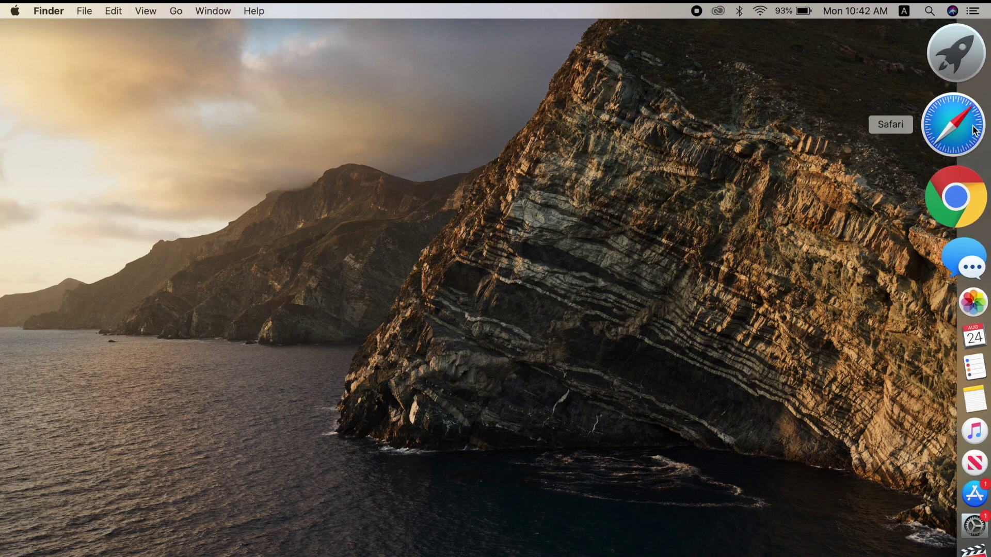
pyautogui.click(974, 130)
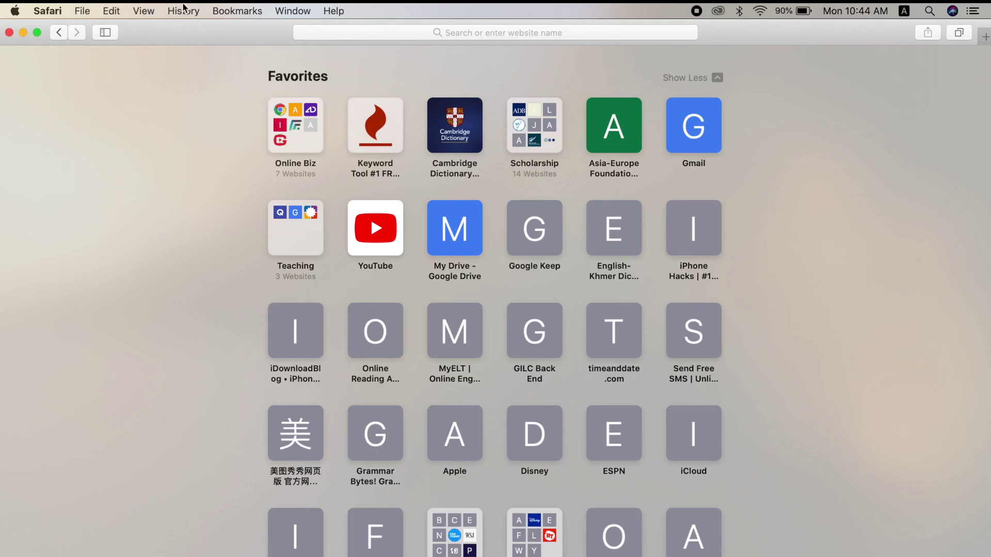
pyautogui.click(53, 11)
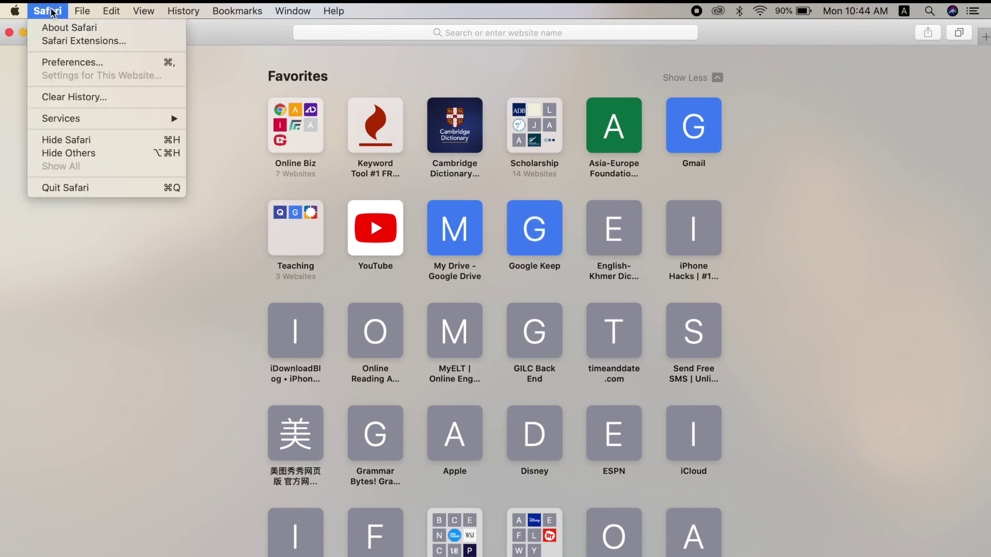
pyautogui.click(51, 63)
pyautogui.click(548, 200)
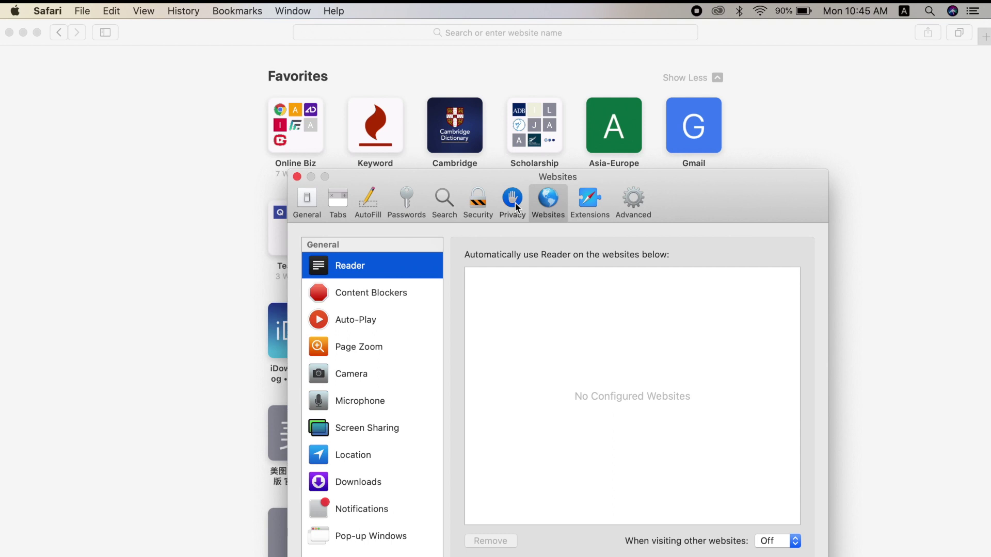
pyautogui.click(513, 201)
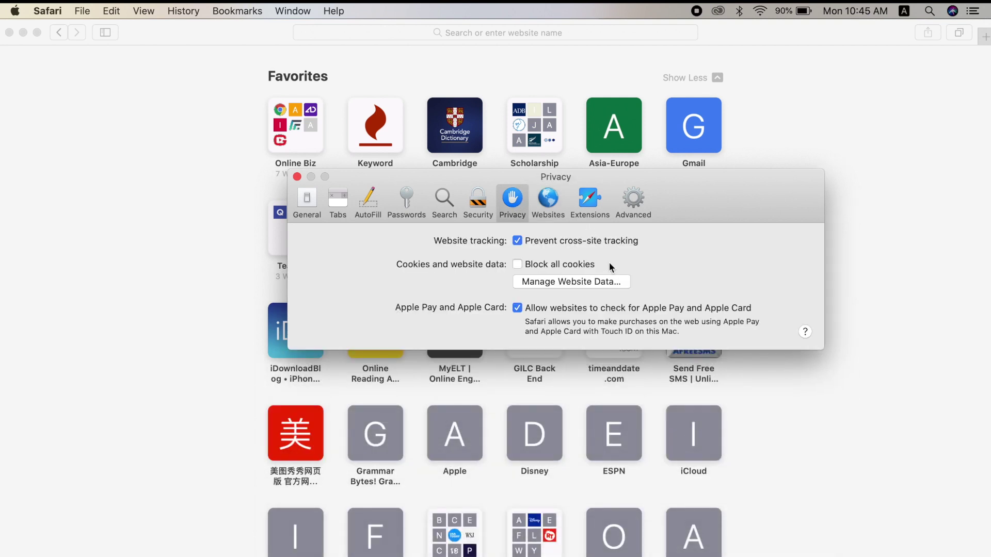
# Remove all stored website data in Safari, confirm the removal and close the preferences.
pyautogui.click(605, 283)
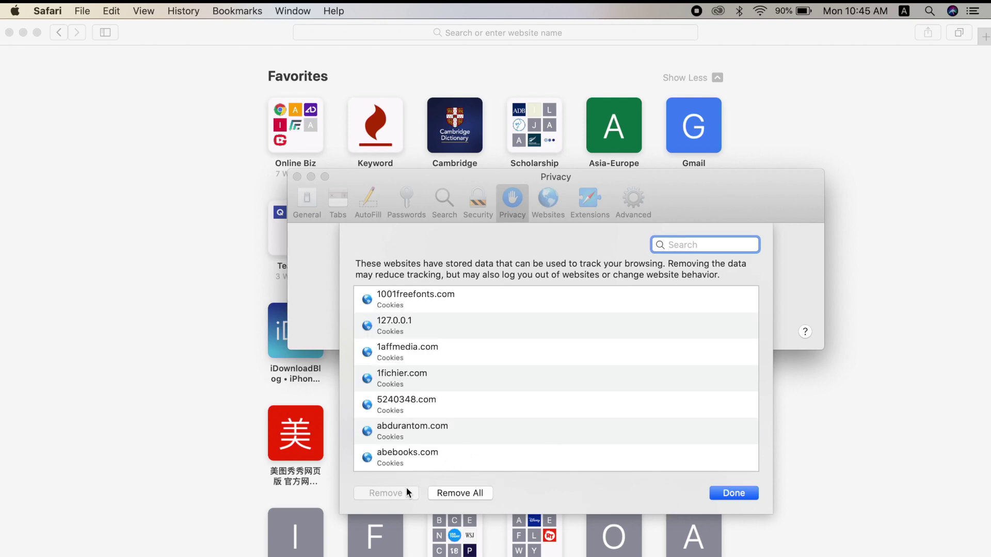
pyautogui.click(484, 497)
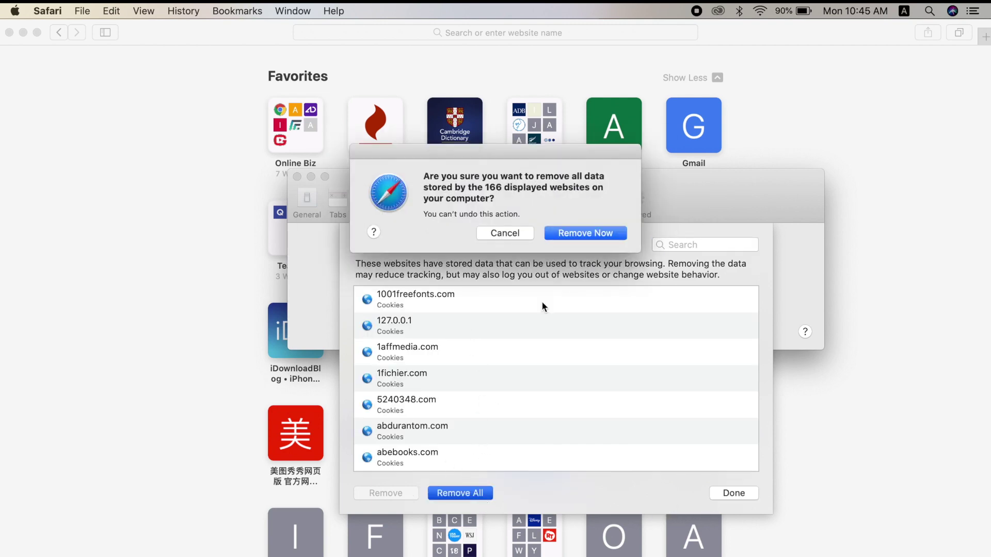
pyautogui.click(593, 231)
pyautogui.click(721, 496)
pyautogui.press('super+w')
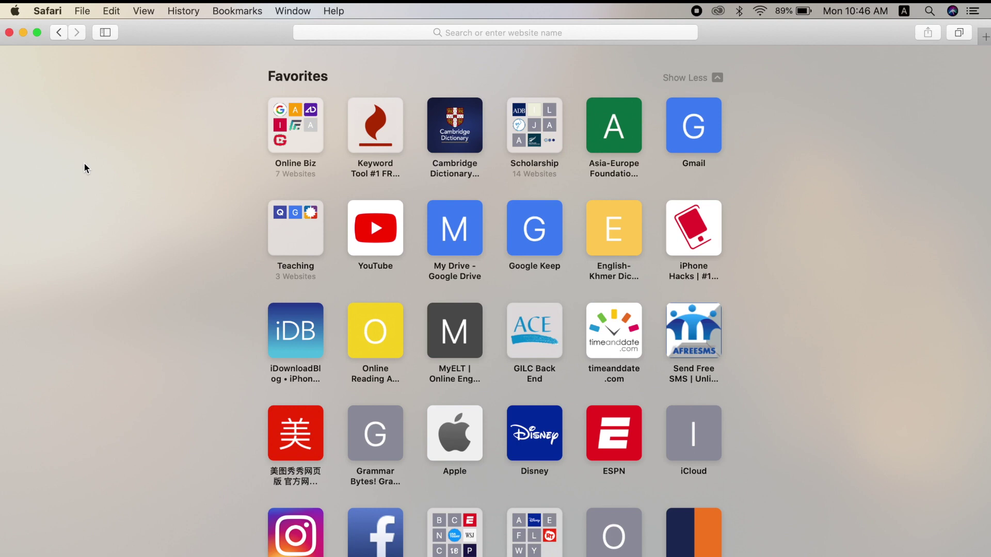
# Show Safari's bookmarks sidebar and open the full bookmarks list for editing.
pyautogui.click(240, 7)
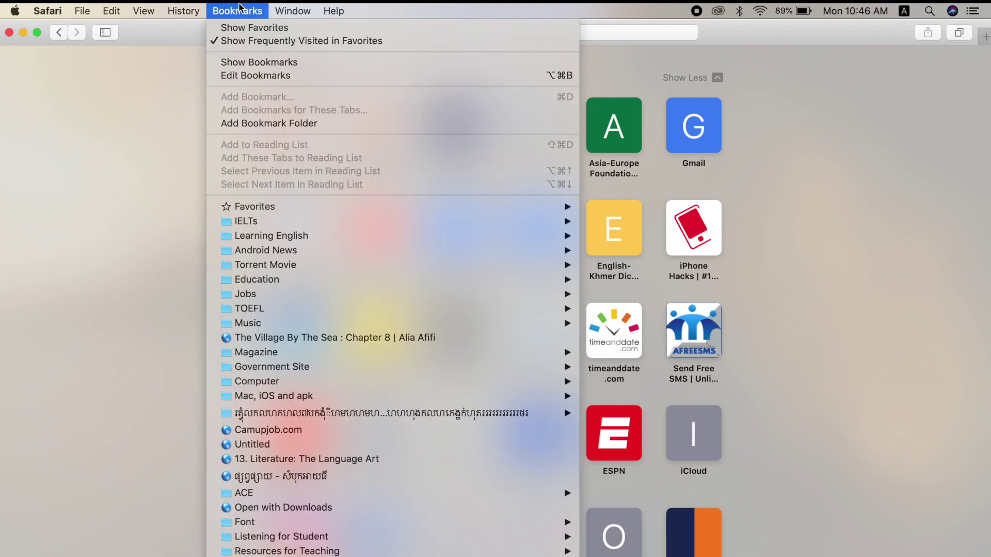
pyautogui.click(269, 66)
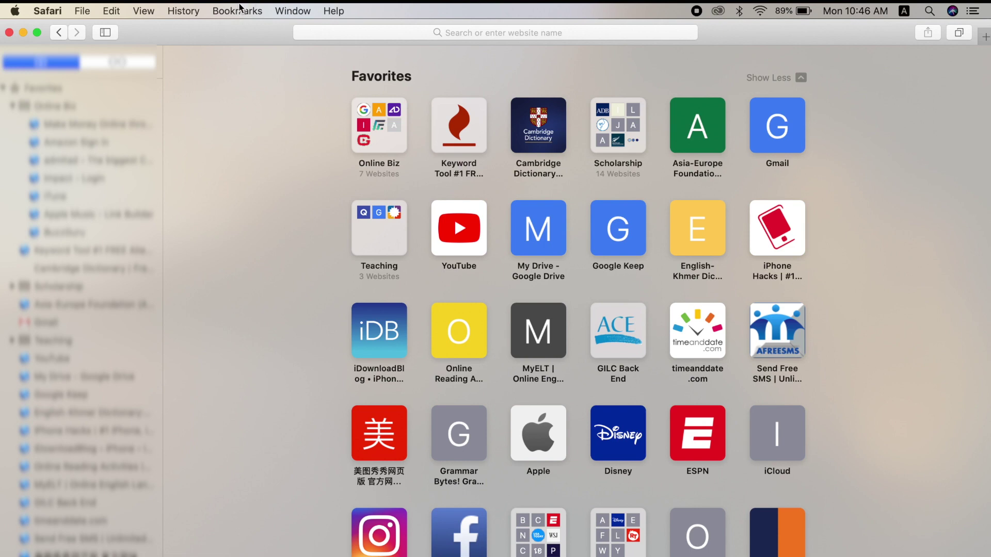
pyautogui.click(241, 10)
pyautogui.click(259, 77)
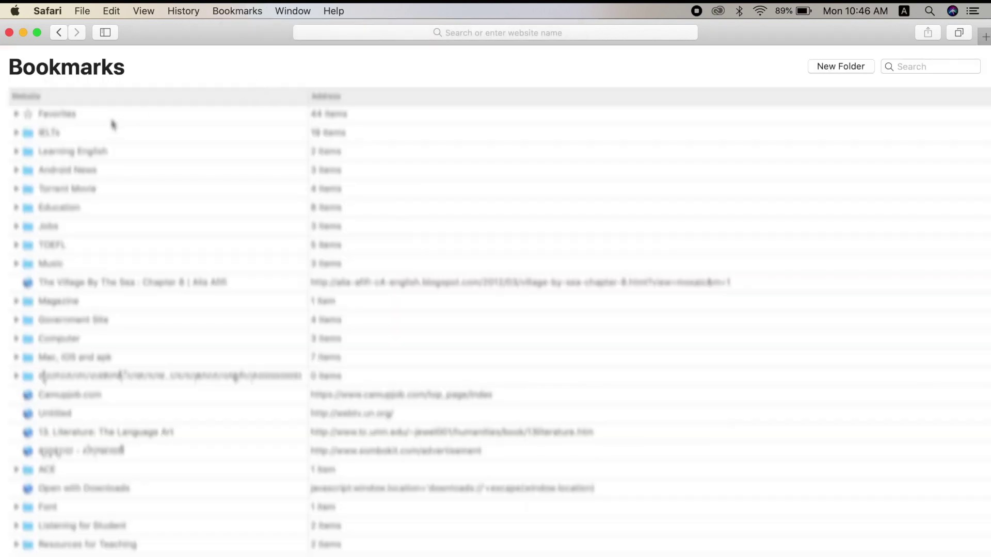
# Delete the IELTs and Learning English bookmark folders and the entries following them, up to the Music folder.
pyautogui.rightClick(40, 138)
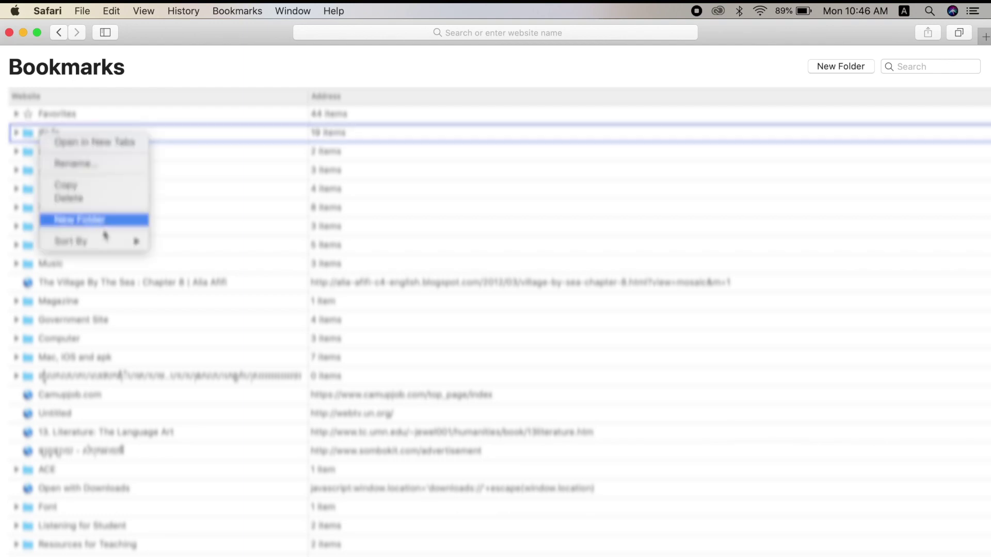
pyautogui.click(77, 198)
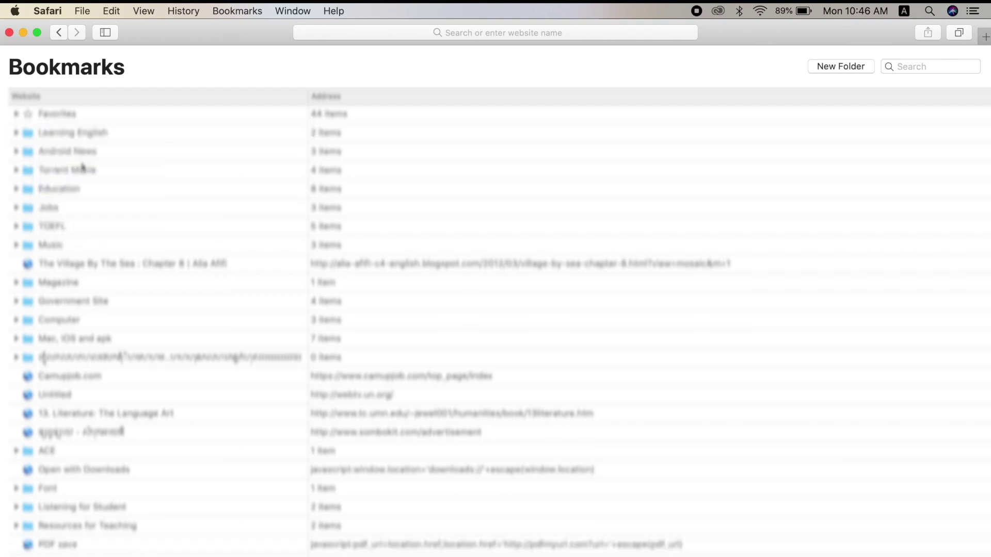
pyautogui.rightClick(77, 133)
pyautogui.click(107, 194)
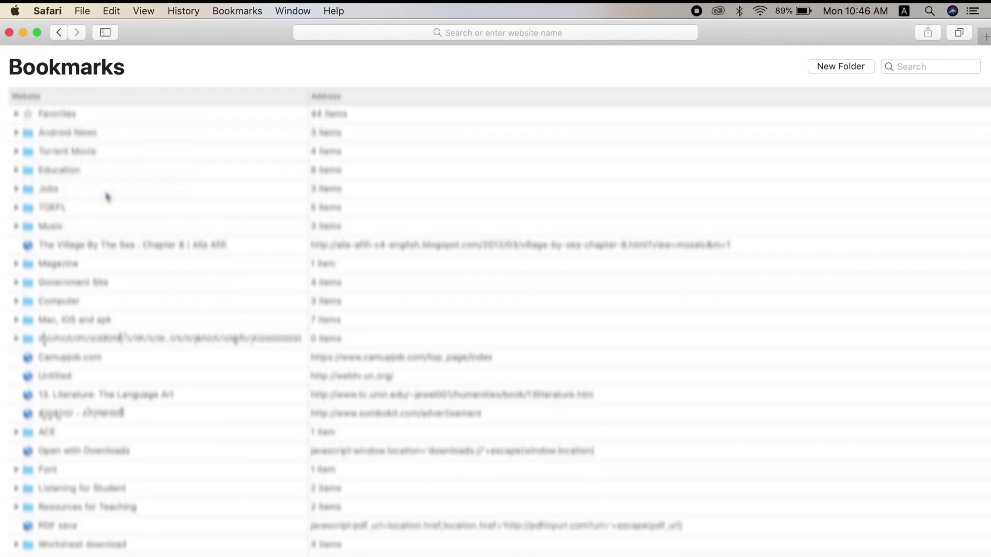
pyautogui.click(92, 138)
pyautogui.click(84, 133)
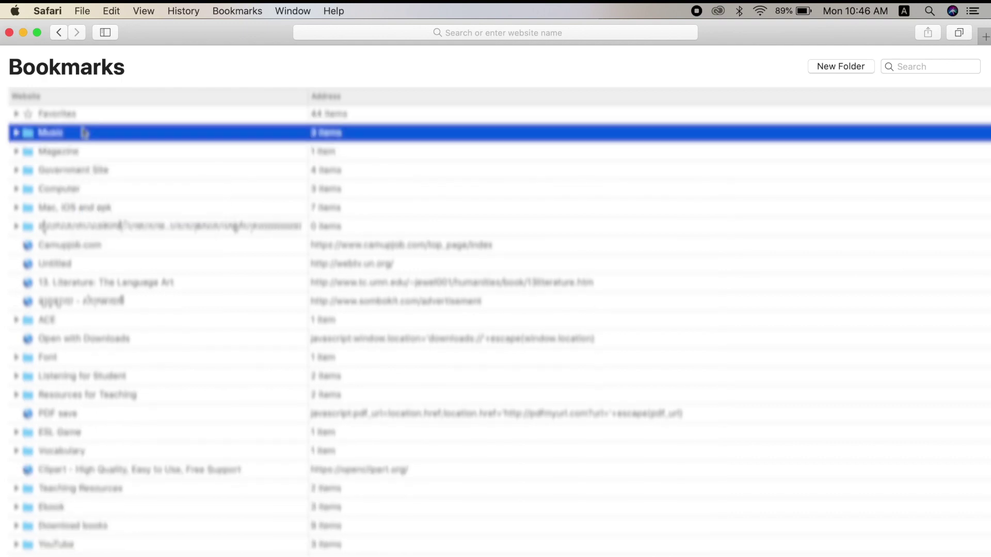
# Delete the next bookmark folders, including Mac, iOS and apk, Computer and ACE.
pyautogui.rightClick(94, 149)
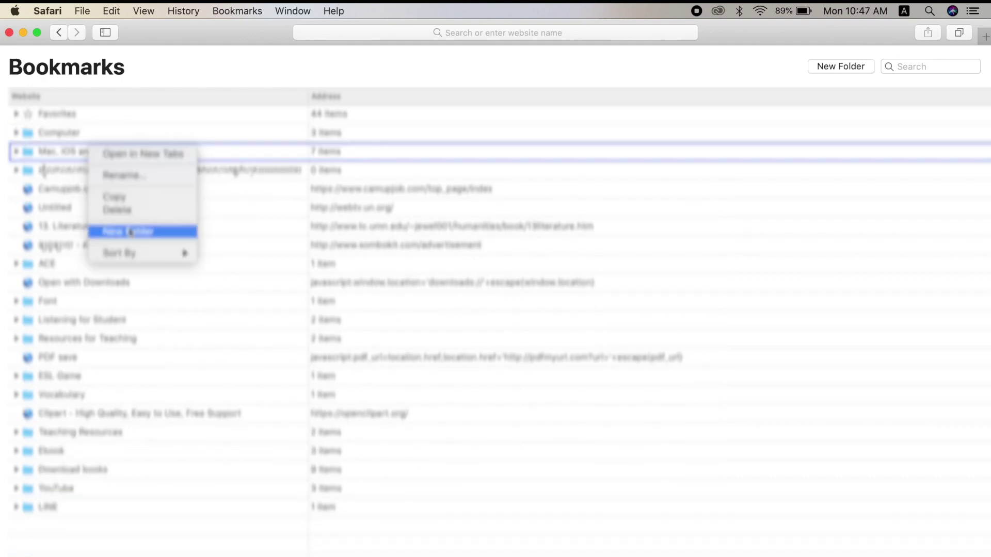
pyautogui.click(139, 230)
pyautogui.rightClick(58, 135)
pyautogui.click(89, 199)
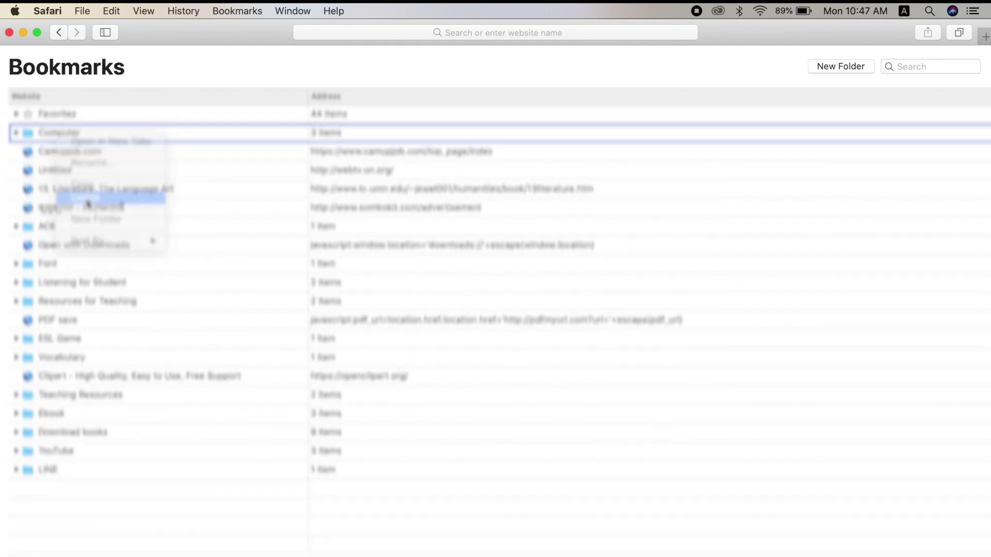
pyautogui.rightClick(84, 167)
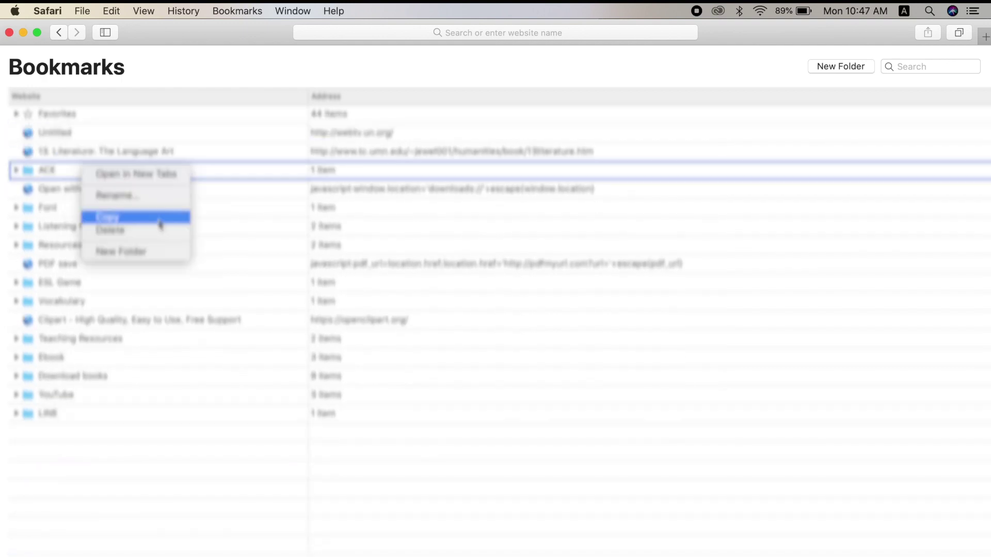
pyautogui.click(159, 222)
# Delete all remaining bookmarks and folders outside Favorites, including Font, PDF save, ESL Game, YouTube and LINE.
pyautogui.rightClick(139, 224)
pyautogui.click(201, 289)
pyautogui.rightClick(96, 266)
pyautogui.click(132, 325)
pyautogui.rightClick(65, 135)
pyautogui.click(93, 222)
pyautogui.rightClick(129, 133)
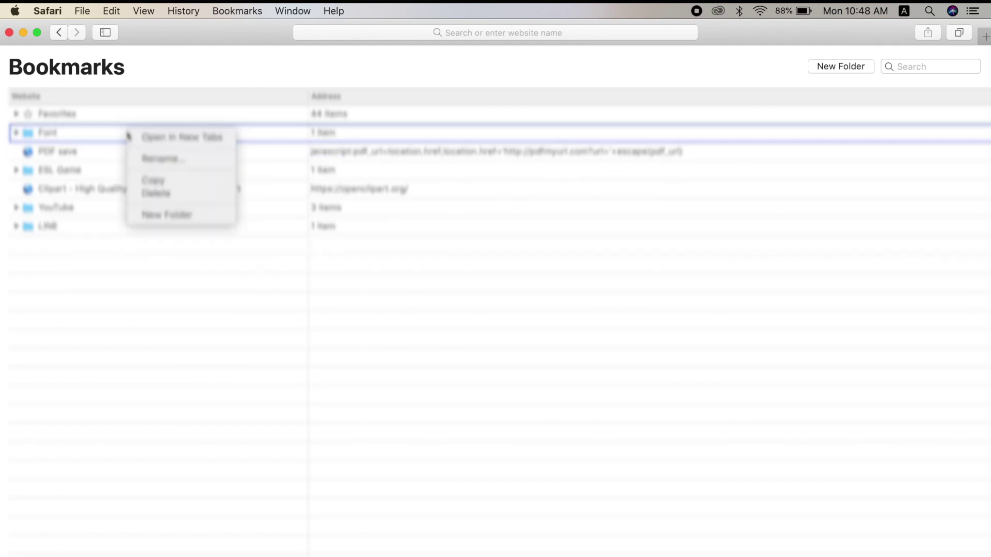
pyautogui.click(155, 190)
pyautogui.rightClick(124, 135)
pyautogui.click(155, 218)
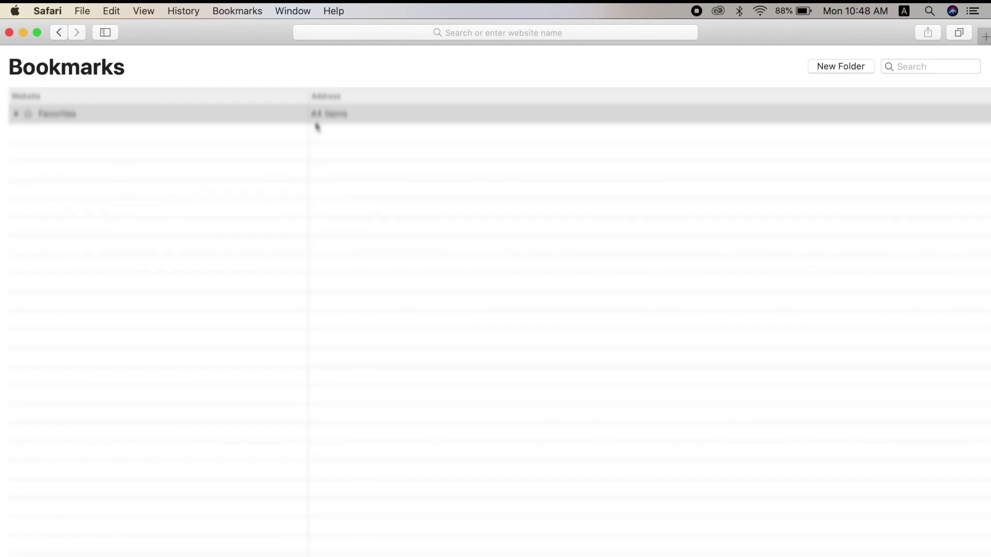
# Expand Favorites and delete its first entries, from Online Biz through Asia-Europe Foundation.
pyautogui.click(16, 114)
pyautogui.click(109, 133)
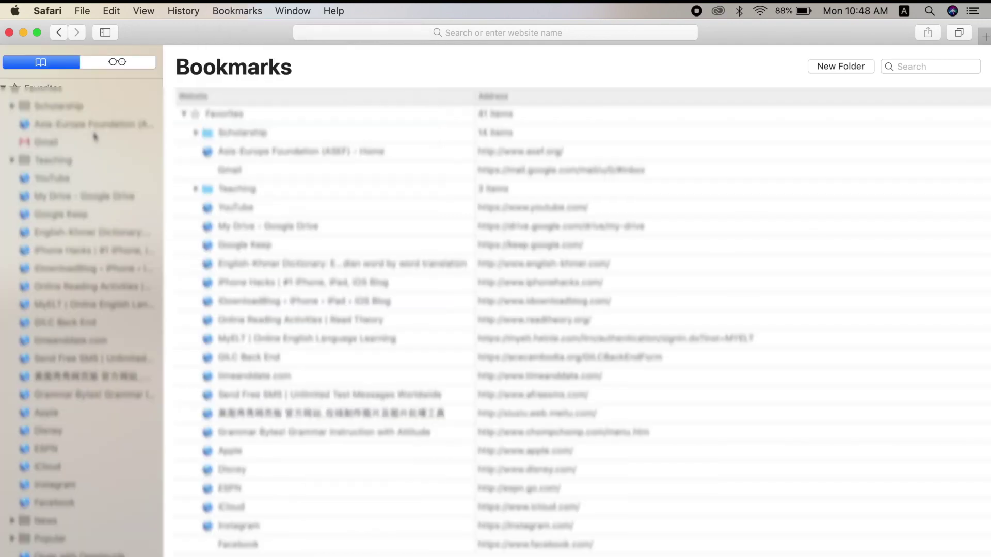
pyautogui.click(237, 11)
pyautogui.rightClick(75, 133)
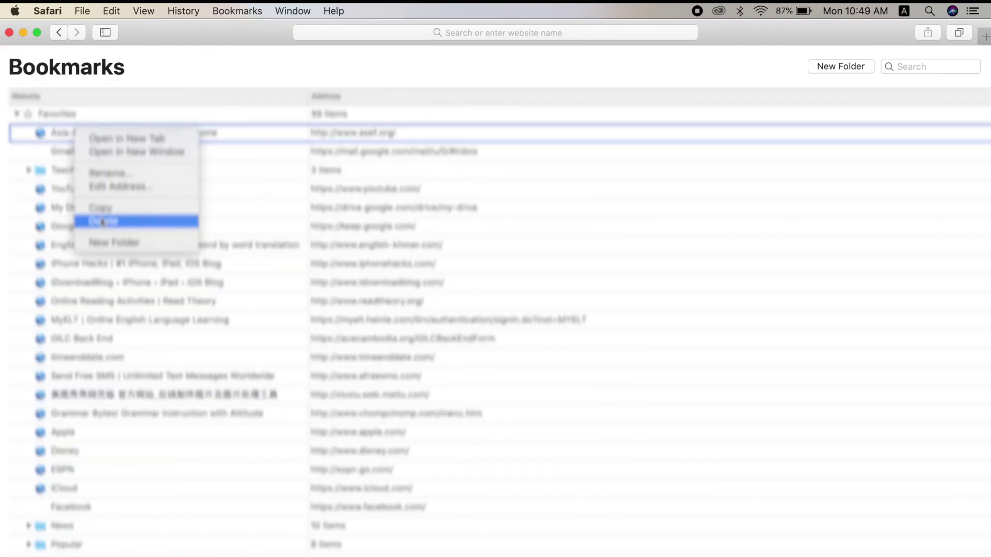
pyautogui.click(103, 222)
# Delete the next Favorites bookmarks, from Gmail and YouTube through the 美图秀秀 entry.
pyautogui.rightClick(88, 132)
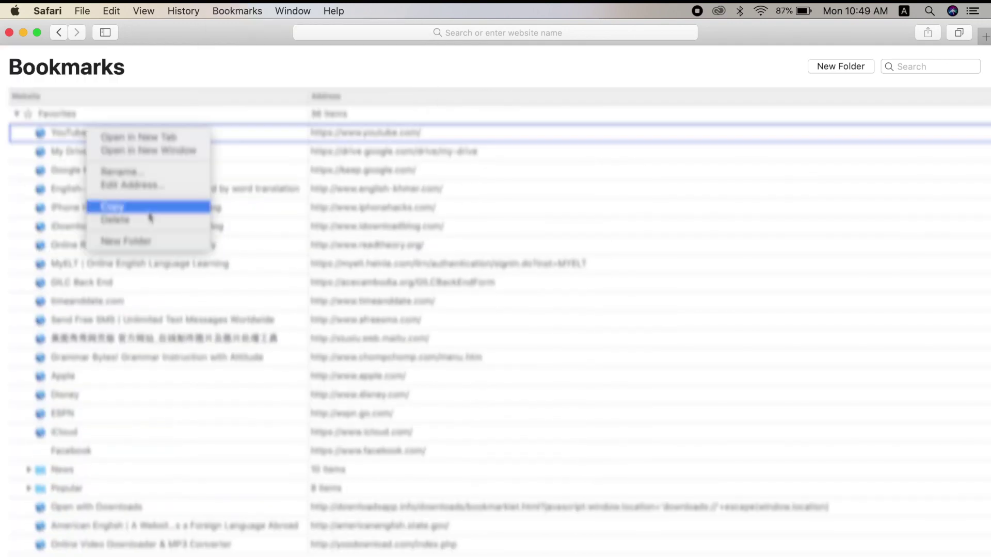
pyautogui.click(149, 220)
pyautogui.rightClick(126, 135)
pyautogui.click(160, 221)
pyautogui.rightClick(117, 132)
pyautogui.click(203, 222)
pyautogui.rightClick(137, 130)
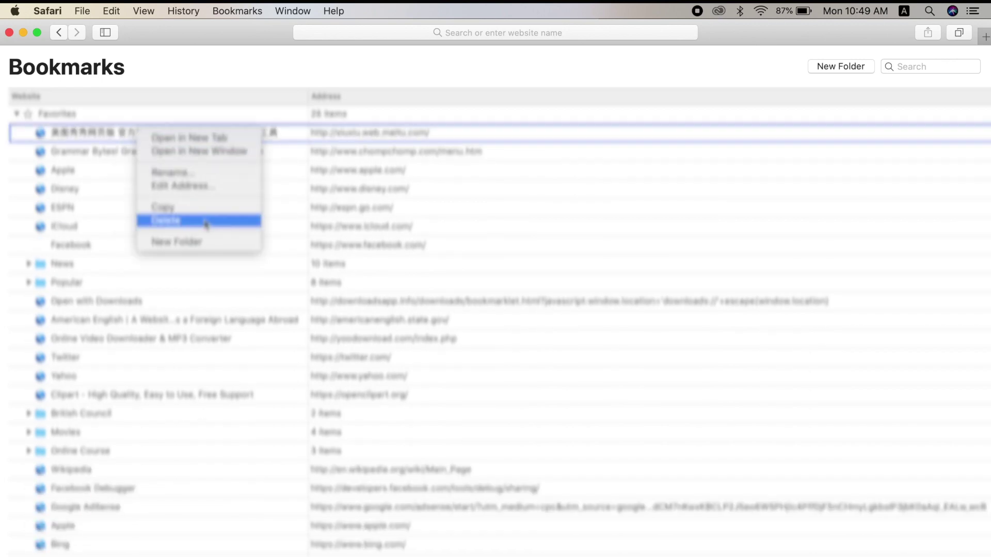
pyautogui.click(205, 222)
# Delete the Favorites entries at the end of the list, working upward through the Movies folder.
pyautogui.click(95, 529)
pyautogui.rightClick(104, 488)
pyautogui.rightClick(161, 451)
pyautogui.click(184, 543)
pyautogui.rightClick(177, 394)
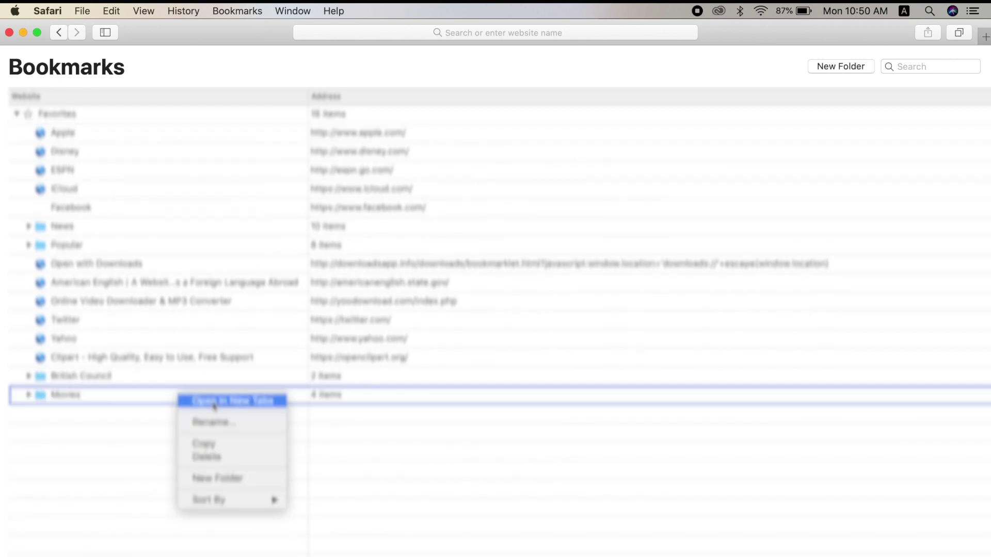
pyautogui.click(209, 457)
# Delete every remaining Favorites entry, including Yahoo, Popular, News, Facebook, iCloud, ESPN, Disney and Apple.
pyautogui.click(219, 338)
pyautogui.rightClick(236, 301)
pyautogui.click(289, 390)
pyautogui.rightClick(227, 245)
pyautogui.click(288, 308)
pyautogui.rightClick(258, 226)
pyautogui.click(305, 289)
pyautogui.rightClick(276, 208)
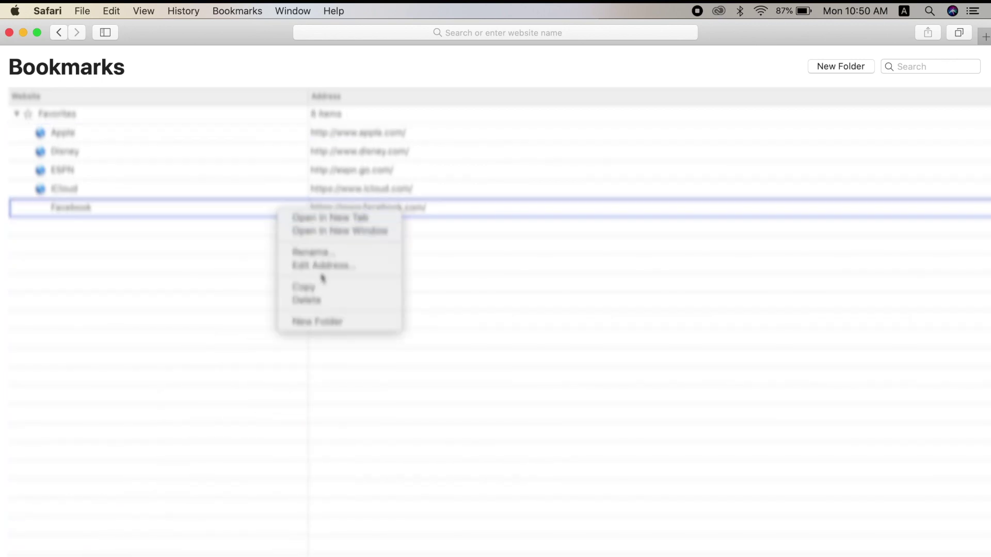
pyautogui.click(318, 301)
pyautogui.rightClick(271, 132)
pyautogui.click(310, 226)
# Open a new Safari tab to check the Favorites page and hide the bookmarks sidebar.
pyautogui.moveTo(989, 36)
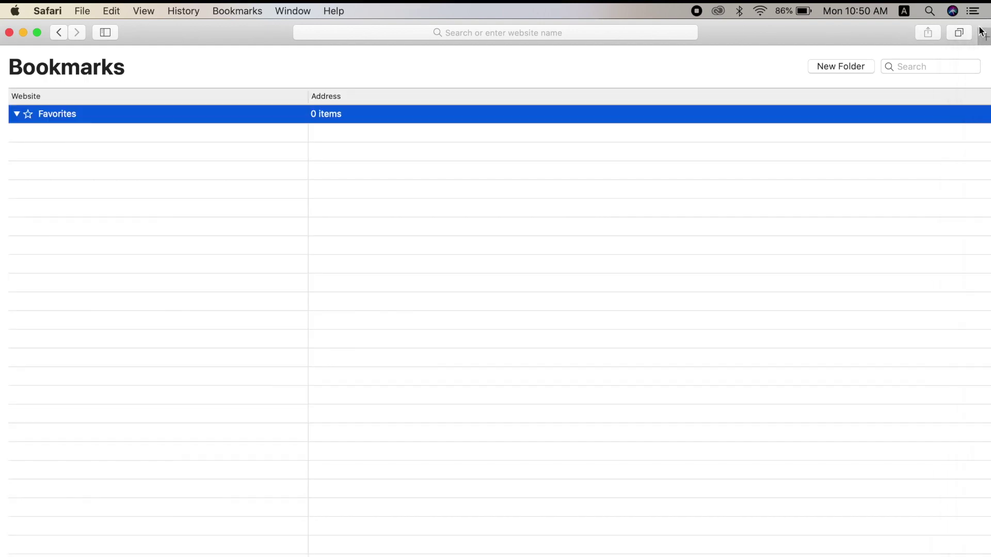
pyautogui.click(985, 36)
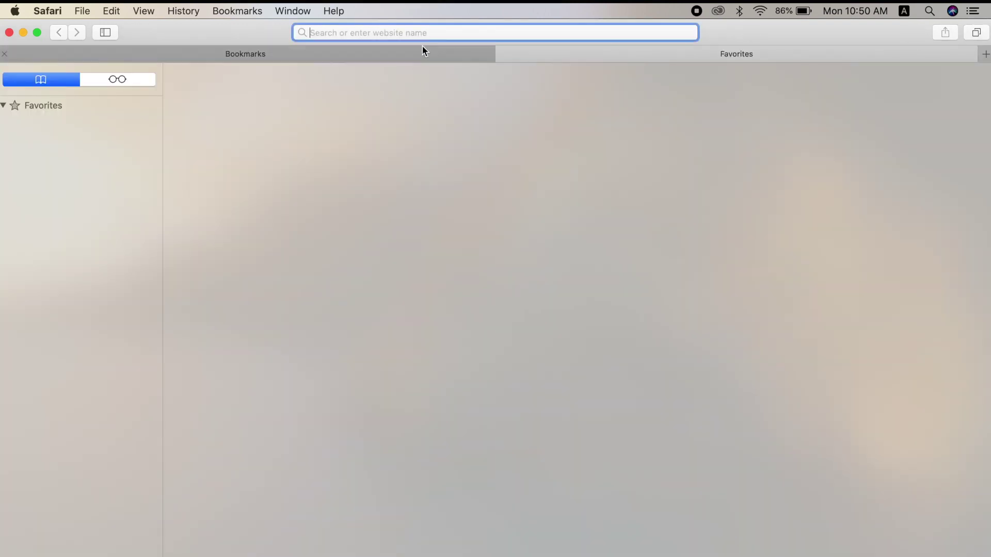
pyautogui.click(246, 12)
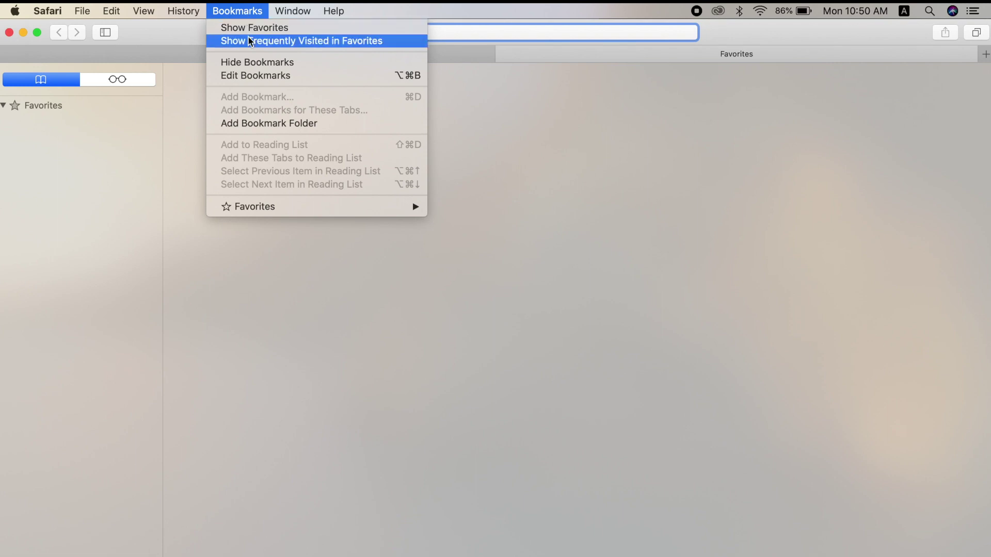
pyautogui.click(257, 67)
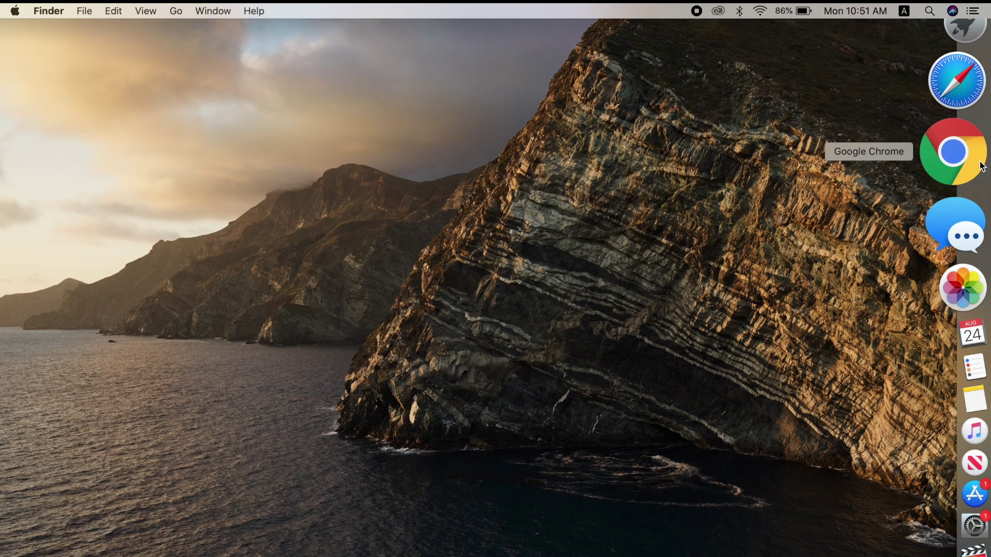
# Switch to Google Chrome and open the advanced options for clearing browsing data from the full history page.
pyautogui.click(982, 166)
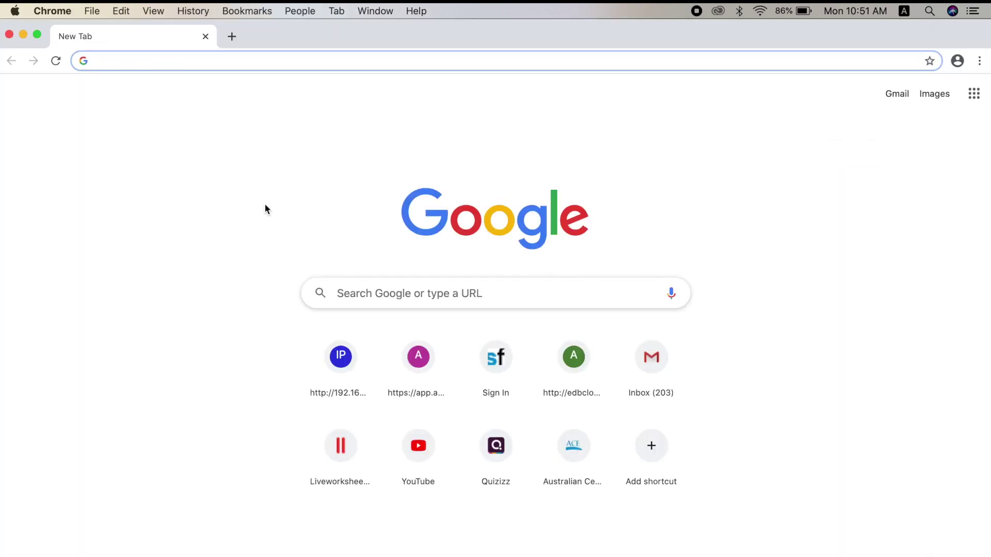
pyautogui.click(198, 8)
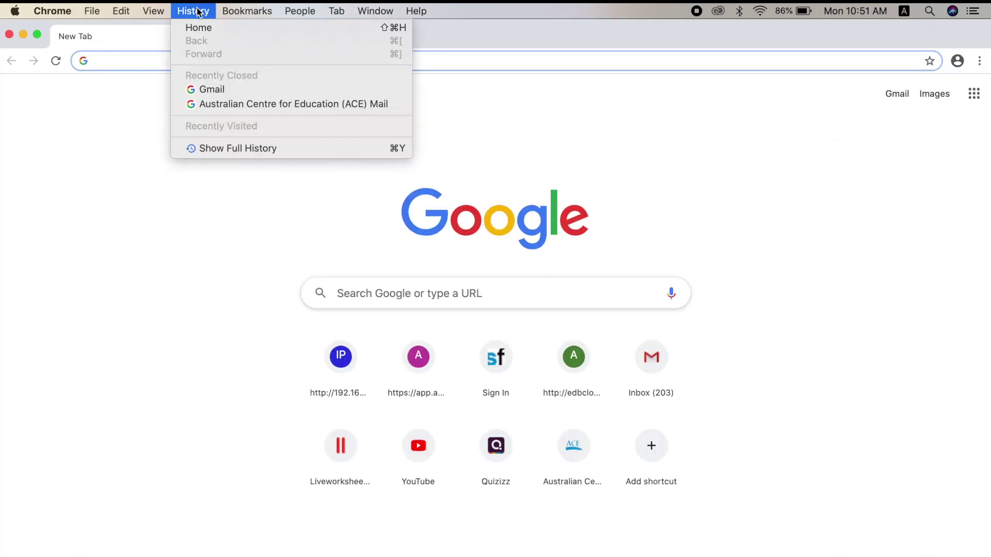
pyautogui.click(329, 153)
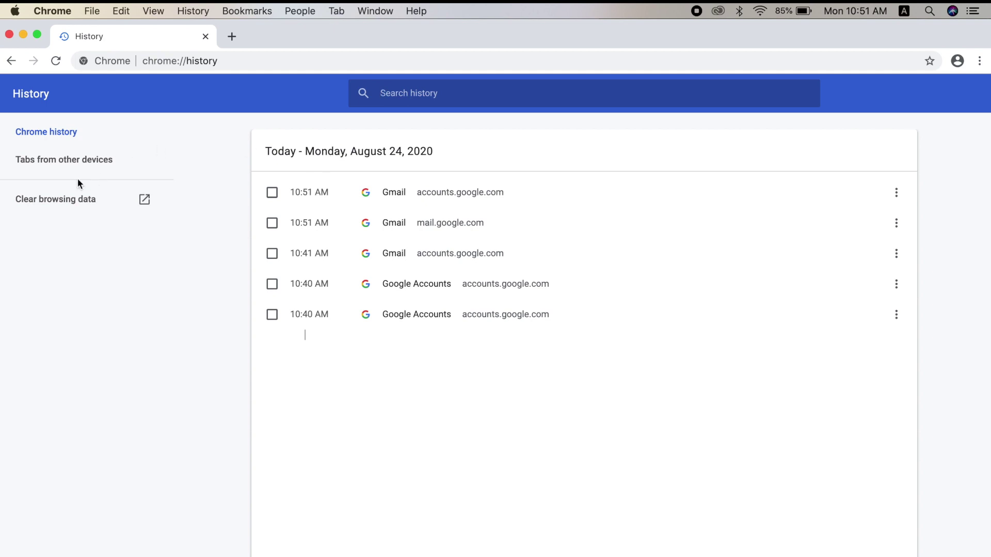
pyautogui.click(106, 199)
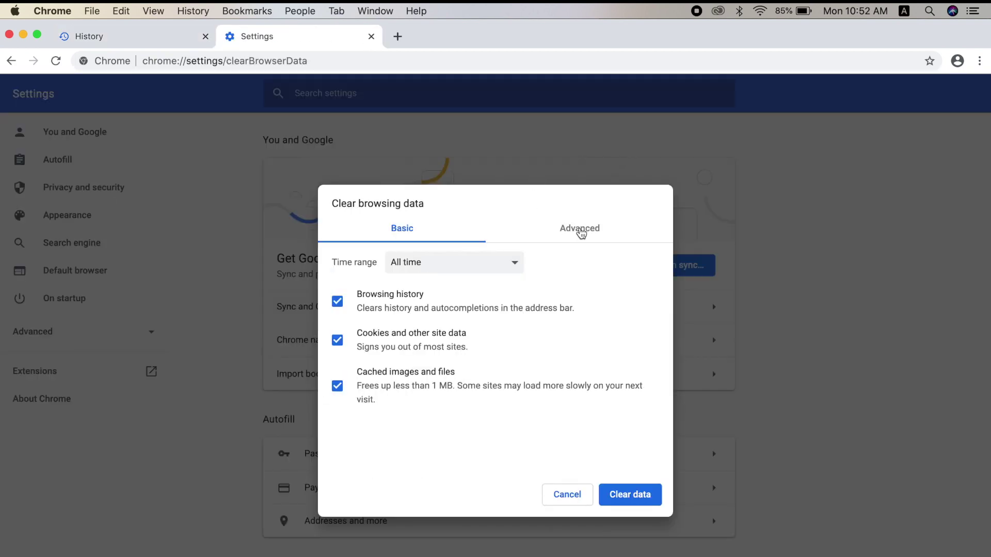
pyautogui.click(580, 231)
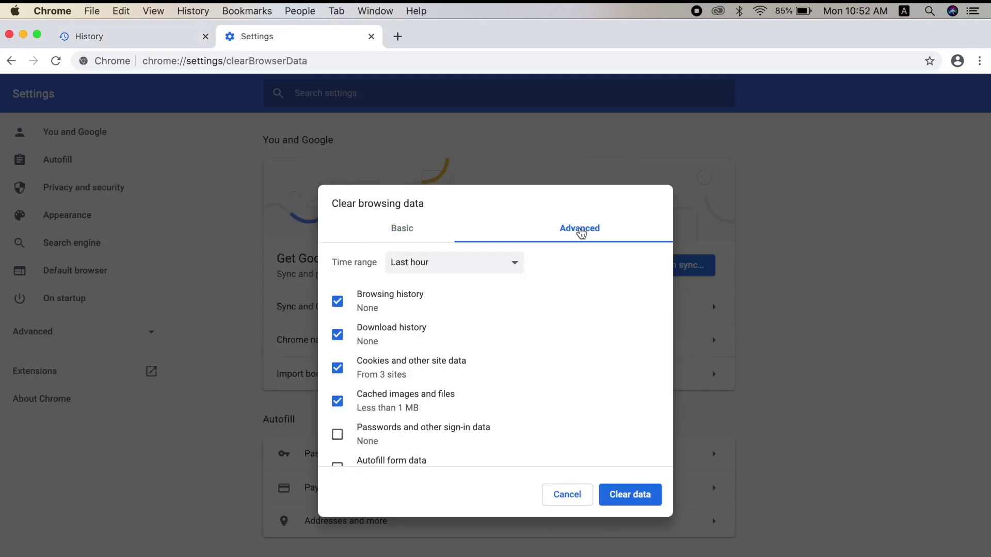
# Clear Chrome's data for all time, also including passwords, autofill form data, site settings and hosted app data.
pyautogui.click(456, 271)
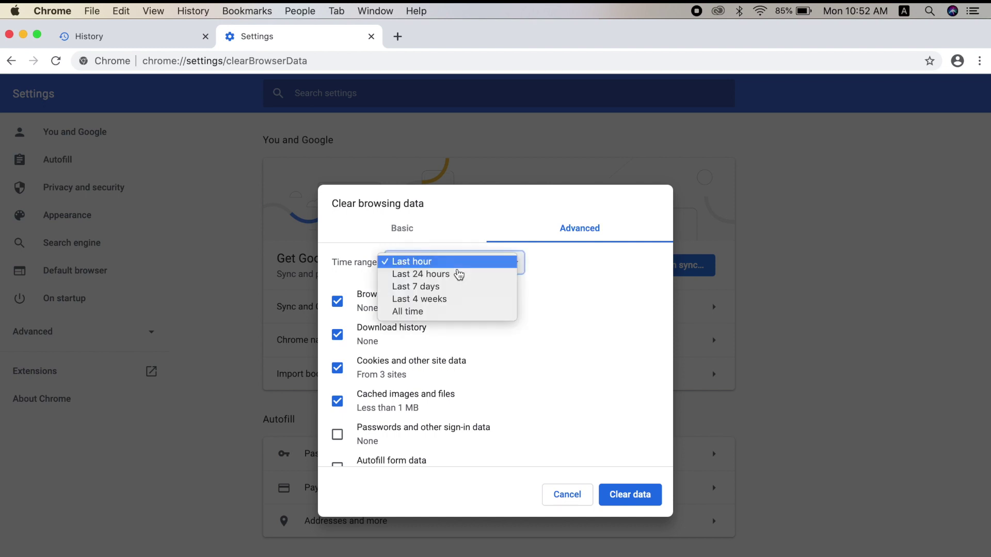
pyautogui.click(427, 311)
pyautogui.scroll(-3, 497, 407)
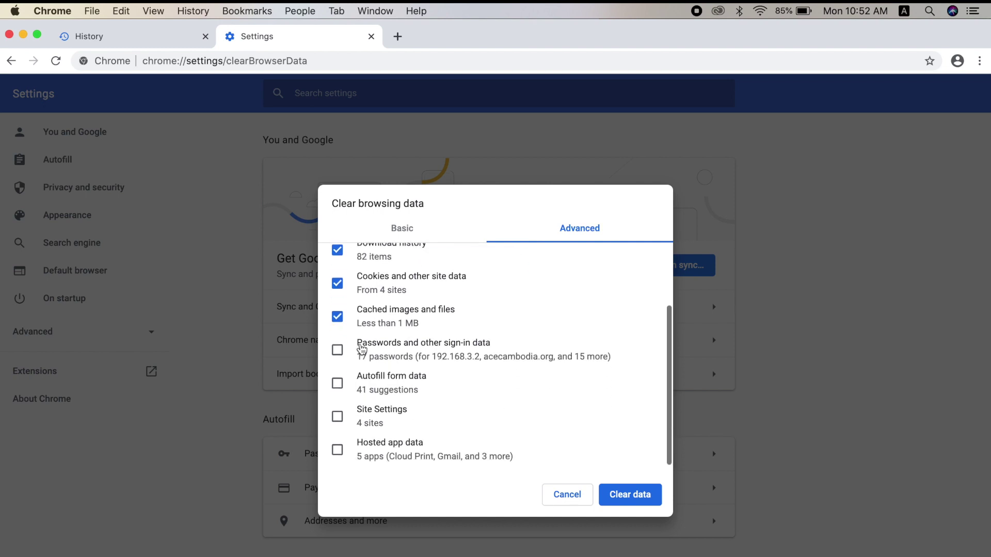
pyautogui.click(362, 350)
pyautogui.click(336, 383)
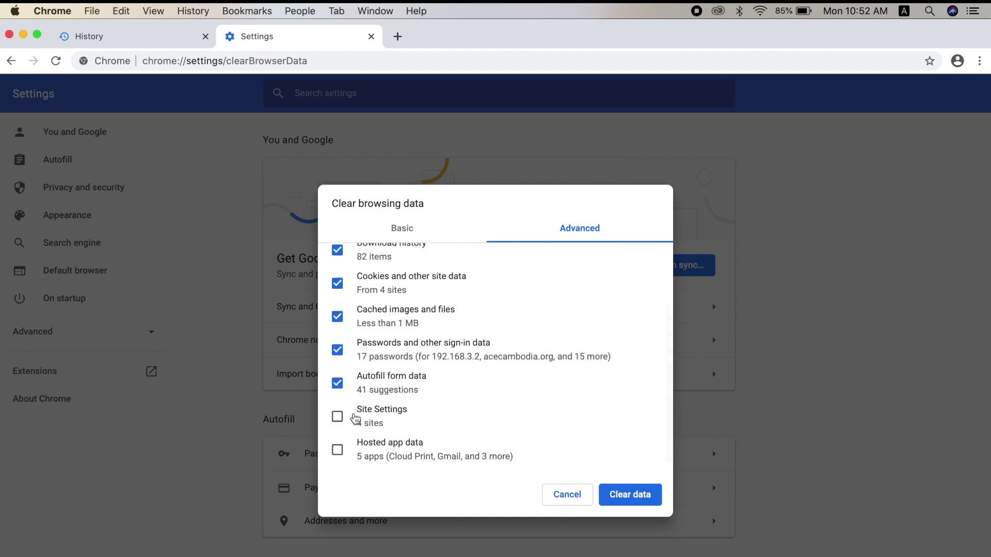
pyautogui.click(336, 416)
pyautogui.click(337, 451)
pyautogui.click(626, 504)
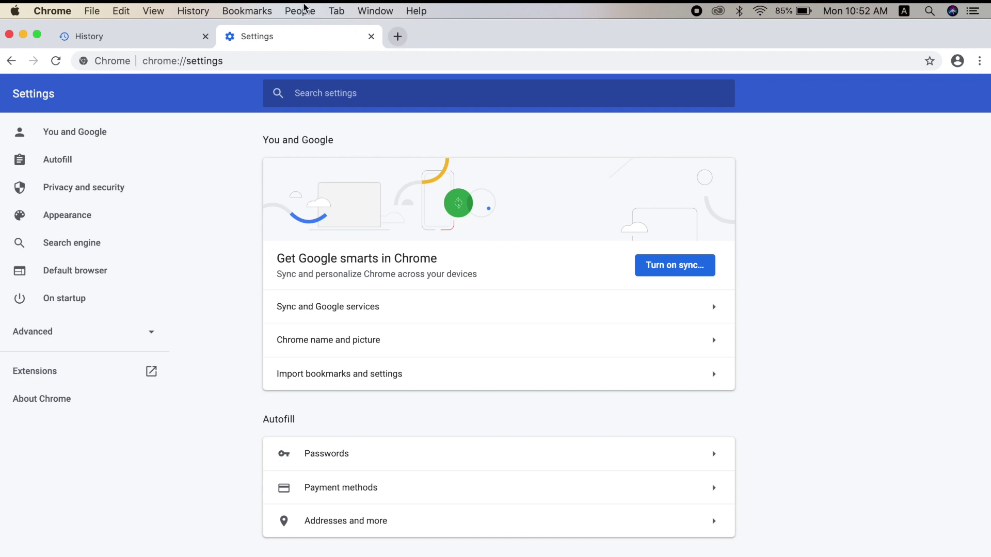
# Open Chrome's Bookmark Manager and check the Bookmarks Bar and Other Bookmarks folders for leftover entries.
pyautogui.click(271, 13)
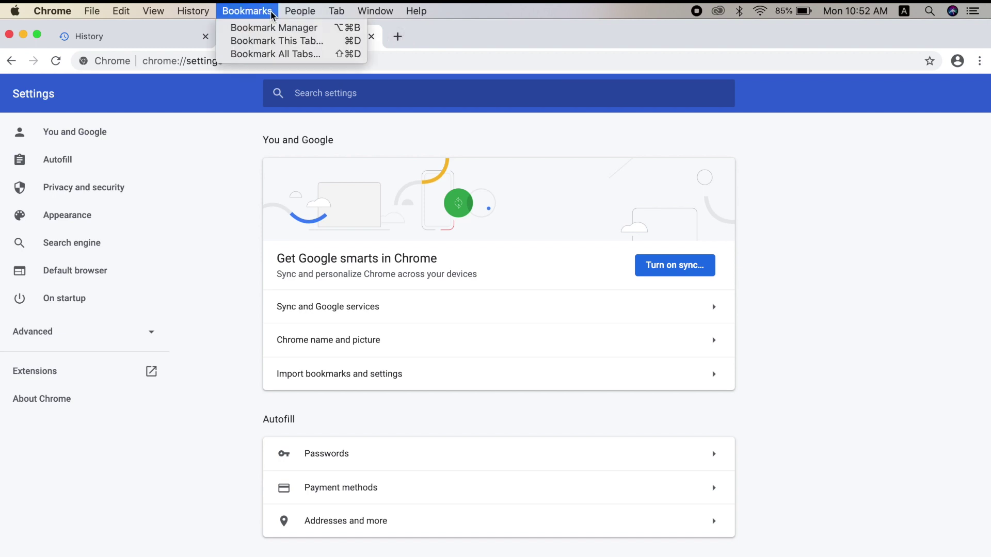
pyautogui.click(266, 25)
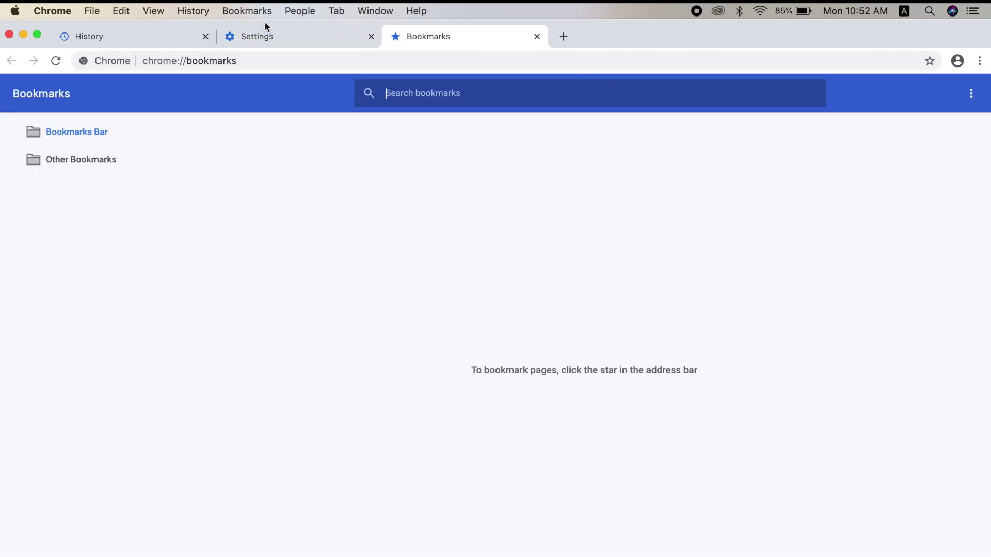
pyautogui.click(98, 165)
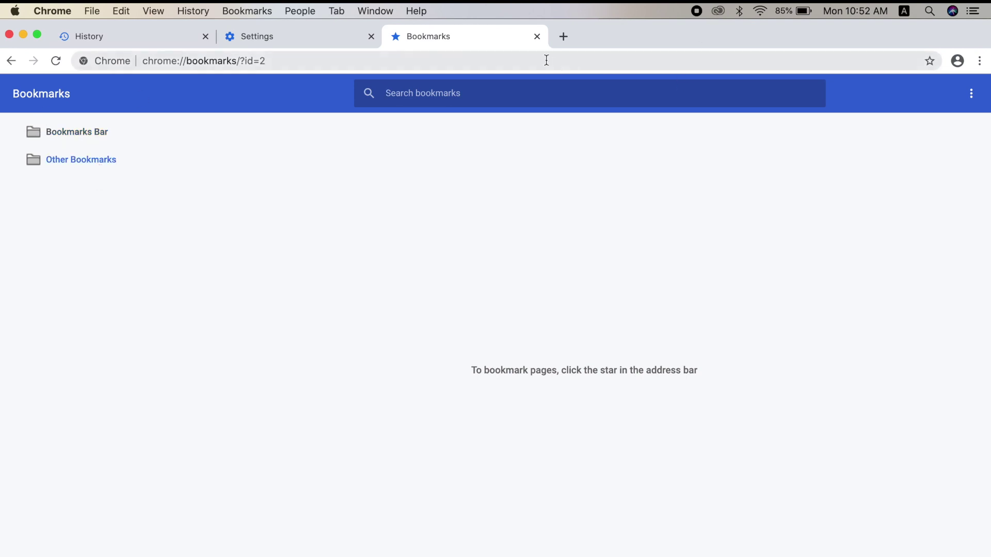
# Open Gmail from a new Chrome tab to check for a signed-in account, and start an address in another tab.
pyautogui.click(564, 36)
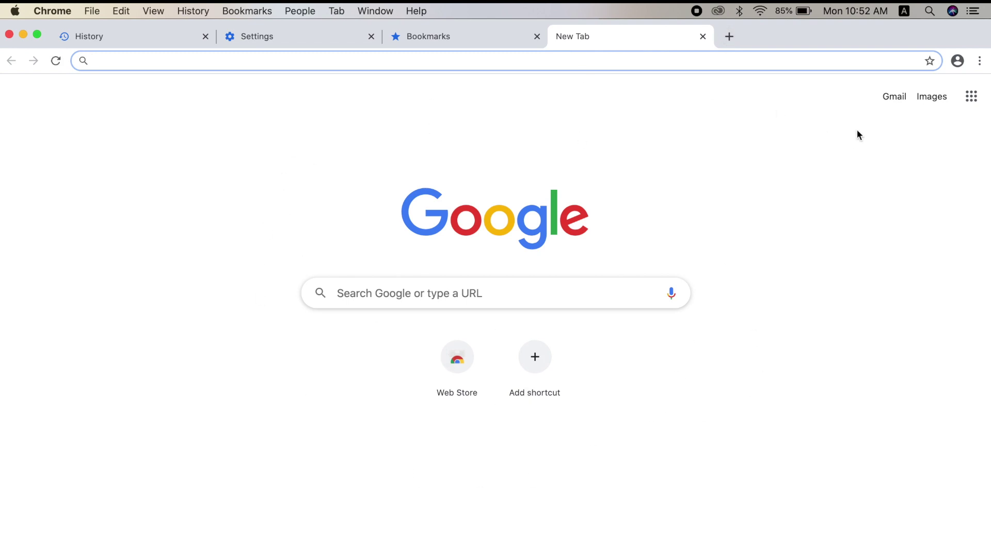
pyautogui.click(894, 98)
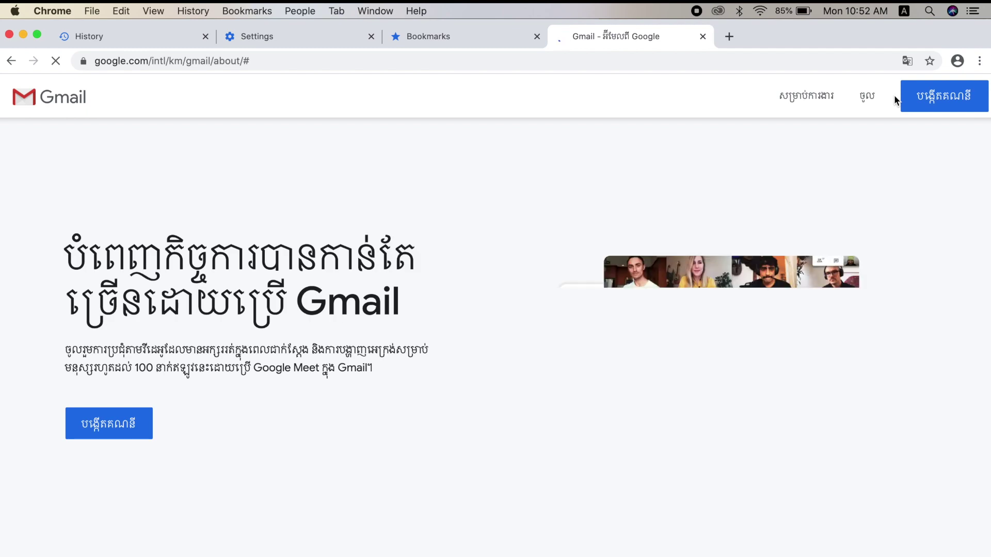
pyautogui.scroll(-15, 877, 333)
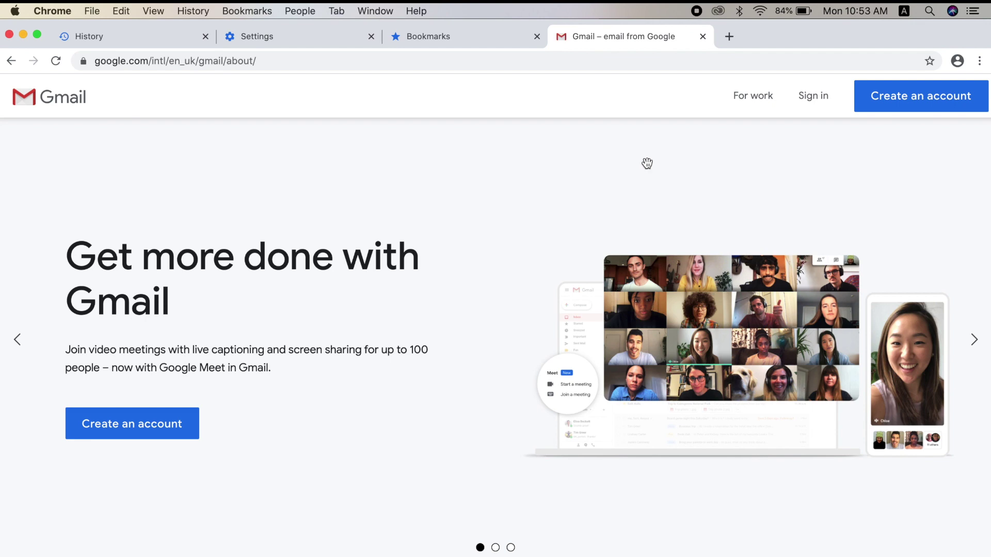
pyautogui.click(728, 40)
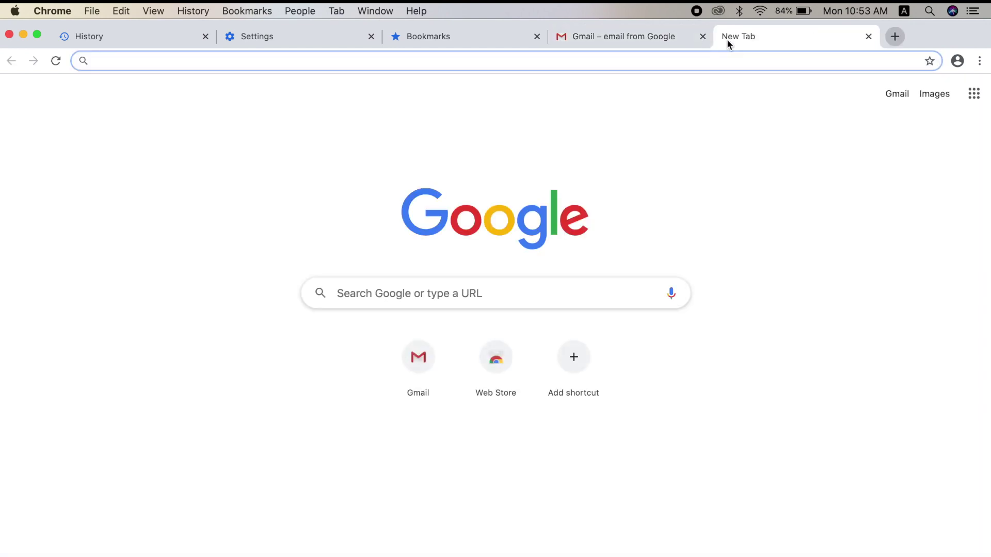
pyautogui.write('y')
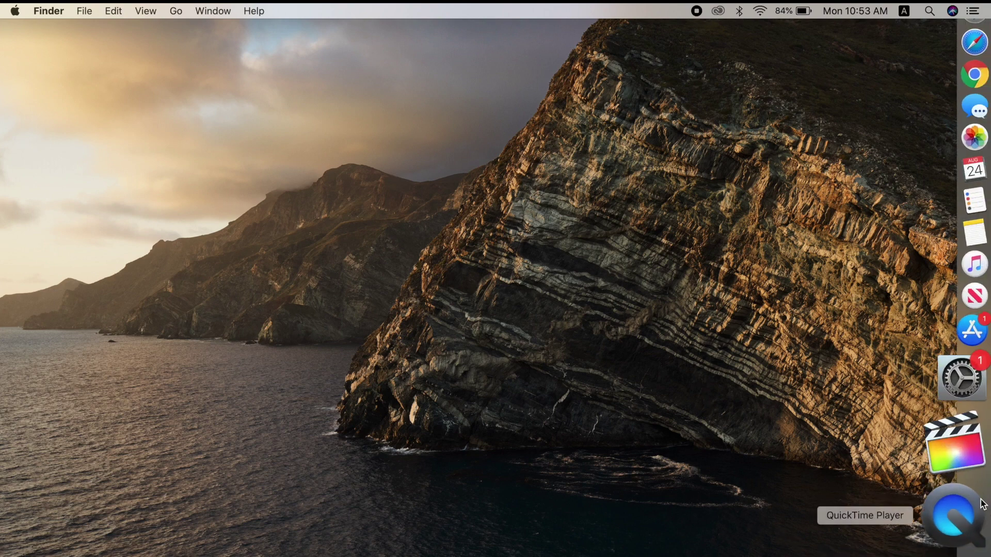
# In System Preferences' Users & Groups, change the admin account's password by entering the old password and the new password with its verification.
pyautogui.click(973, 449)
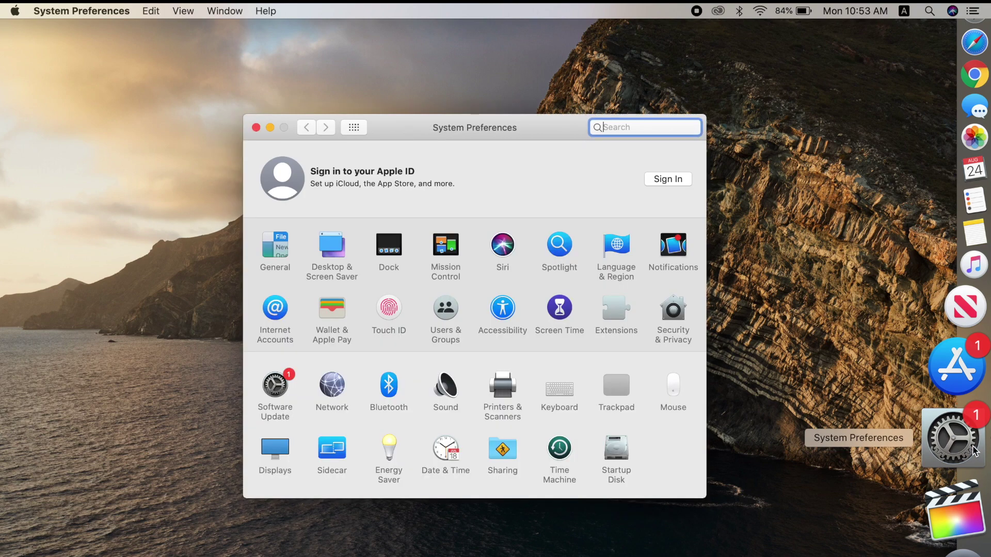
pyautogui.click(445, 309)
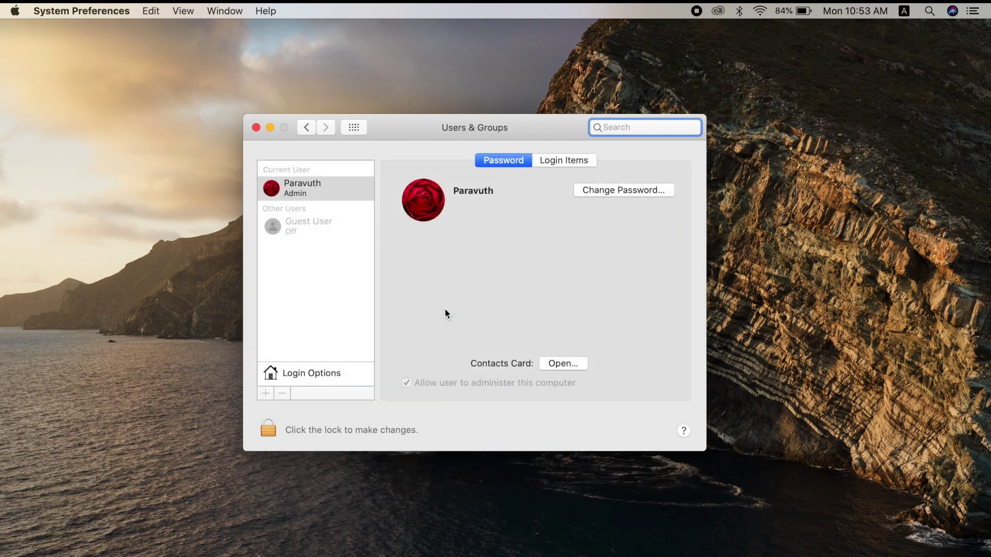
pyautogui.click(328, 181)
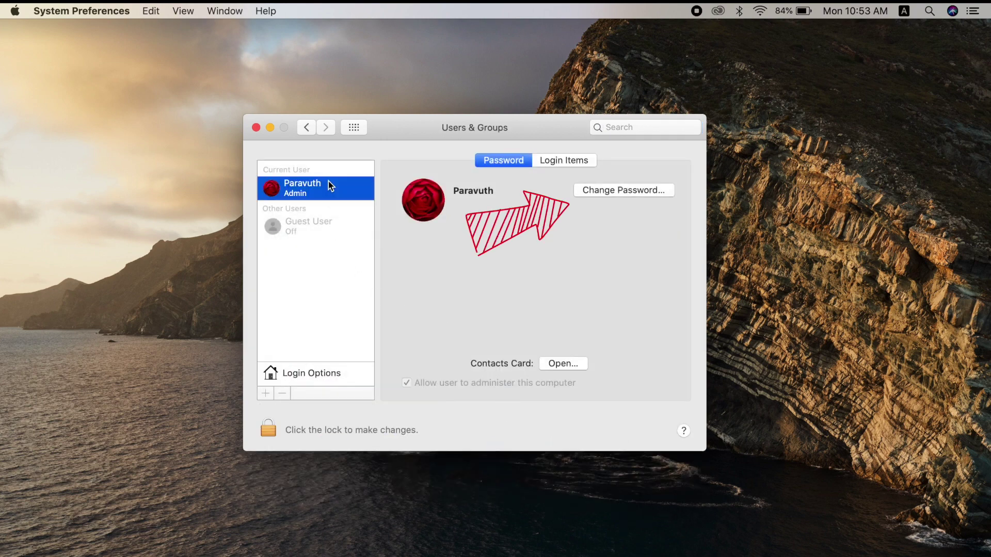
pyautogui.click(659, 191)
pyautogui.write('••••••••')
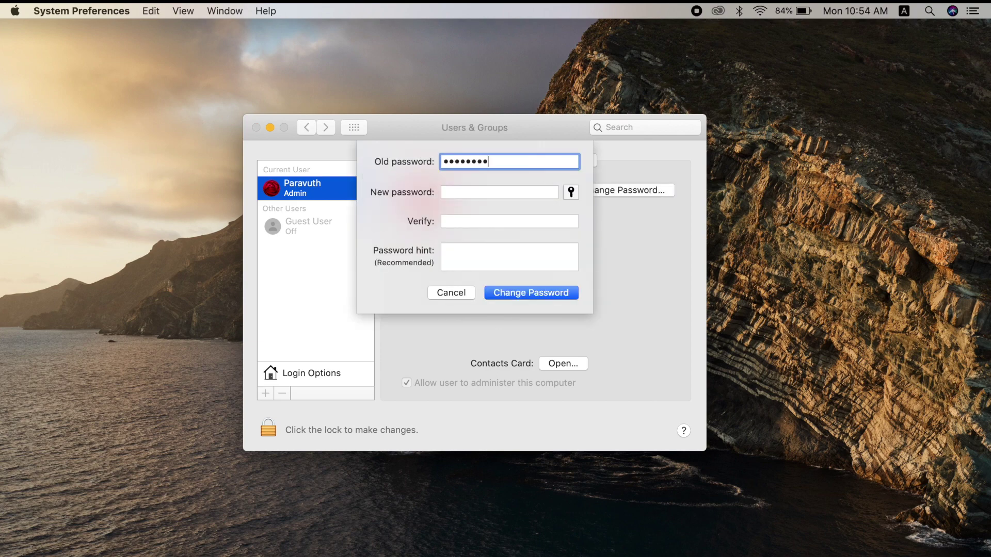
pyautogui.click(505, 192)
pyautogui.write('•••••')
pyautogui.click(495, 223)
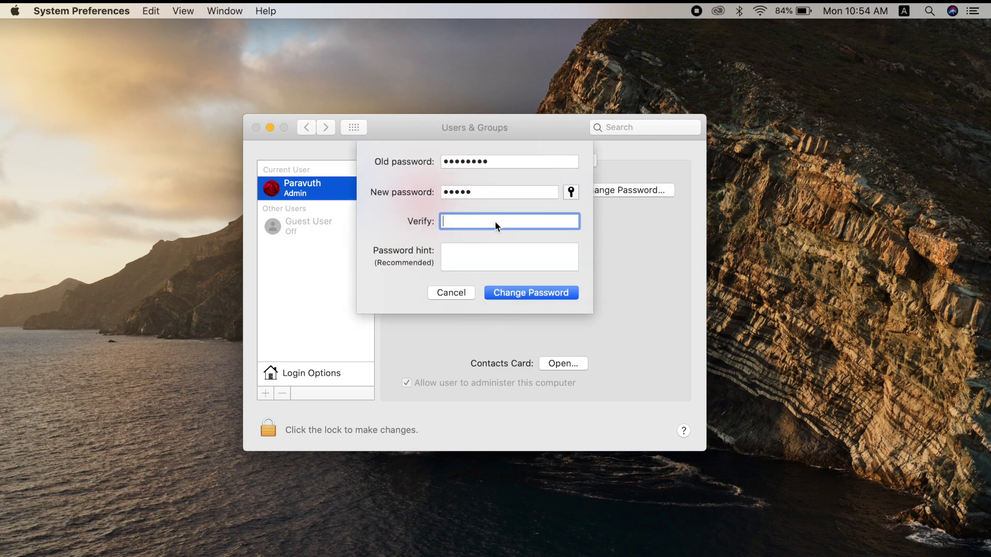
pyautogui.write('•••••')
pyautogui.click(531, 295)
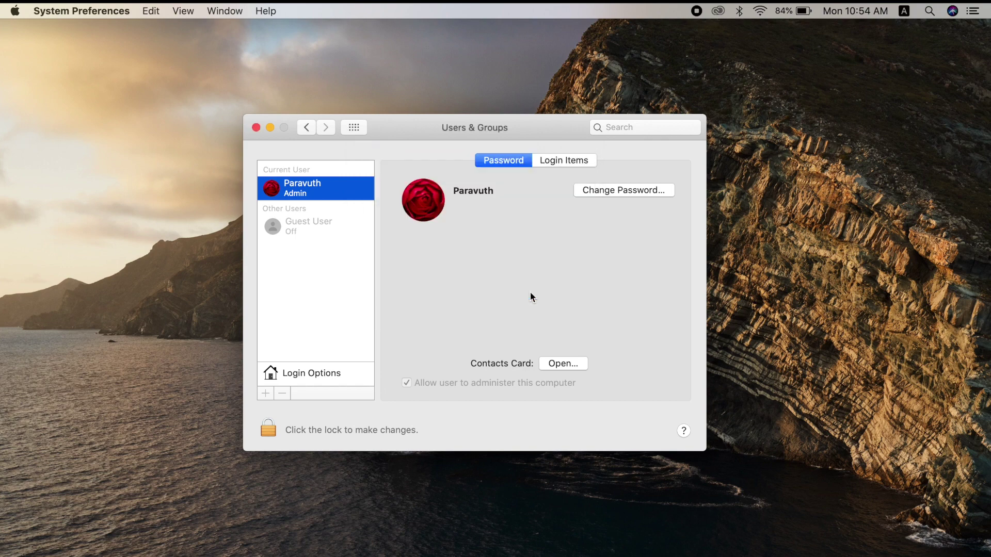
# Unlock the Login Options in Users & Groups by entering the admin account password.
pyautogui.click(316, 381)
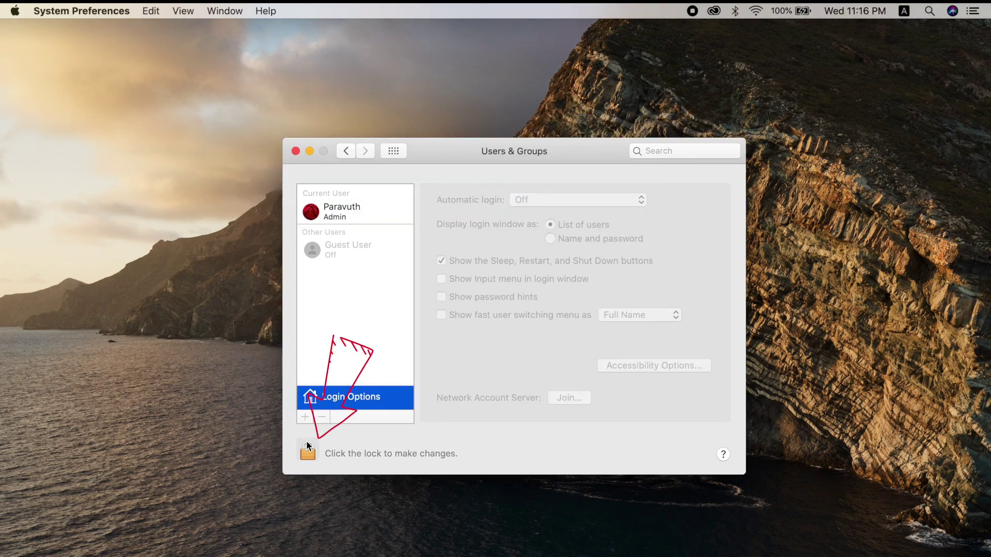
pyautogui.click(312, 453)
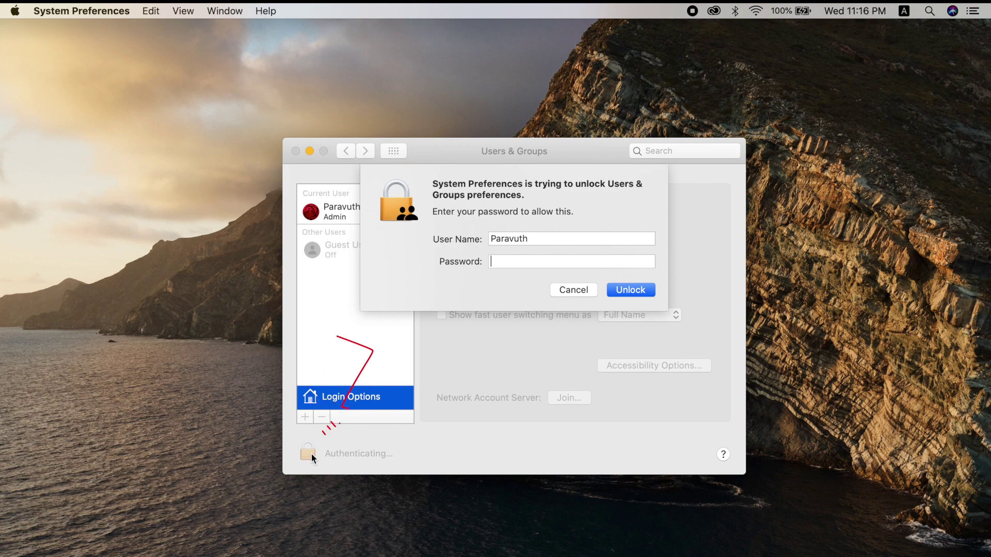
pyautogui.write('••••••••')
pyautogui.press('Return')
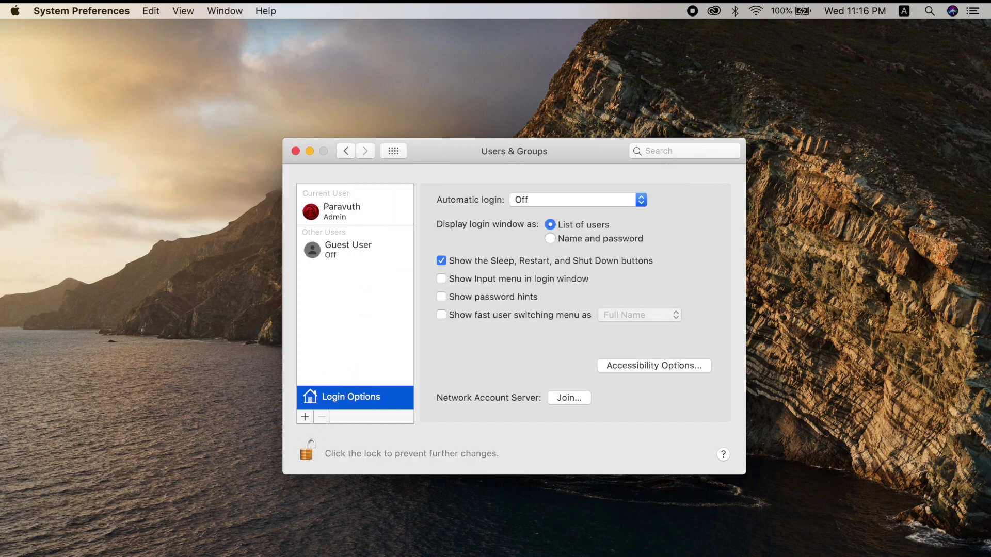
# Set automatic login to the admin account and authorise it with the account password.
pyautogui.click(641, 200)
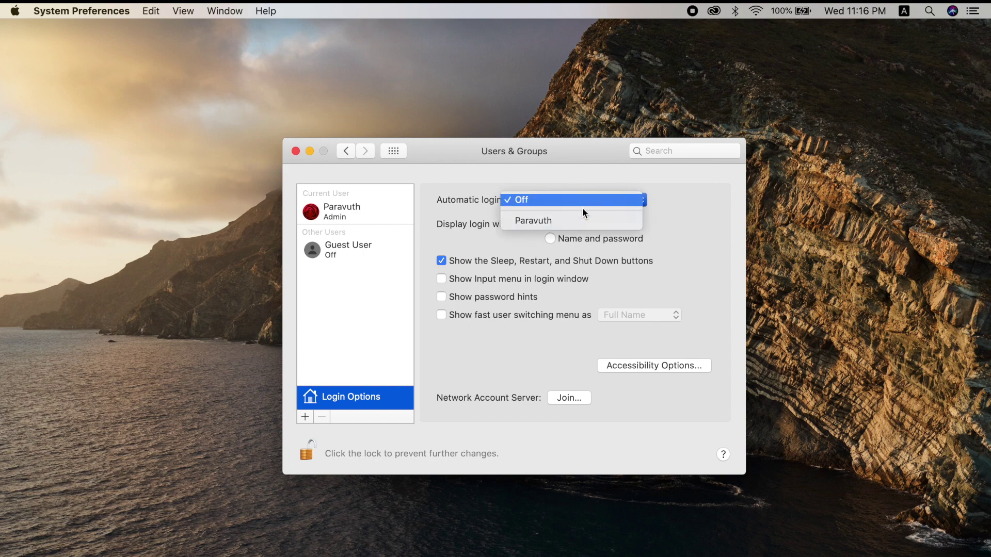
pyautogui.click(576, 220)
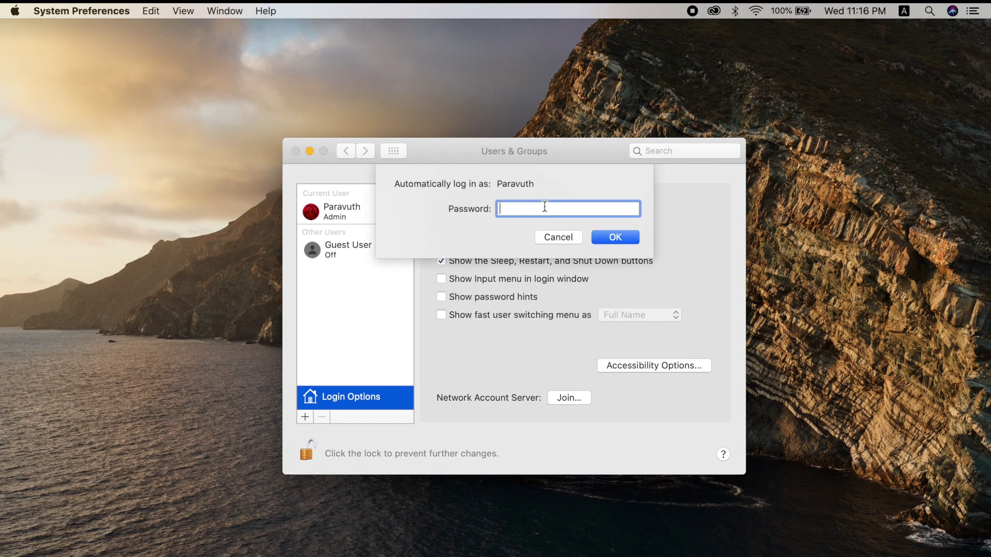
pyautogui.write('••••••••••')
pyautogui.press('Return')
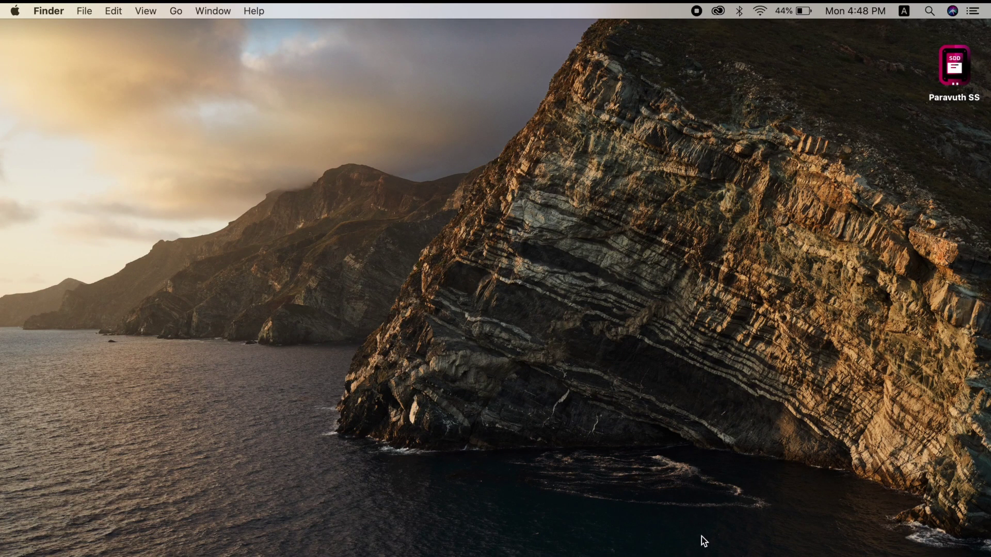
# In Finder, look through the Downloads folder and the Korea clips in the Movies folder's YouTube RAW subfolder.
pyautogui.moveTo(978, 518)
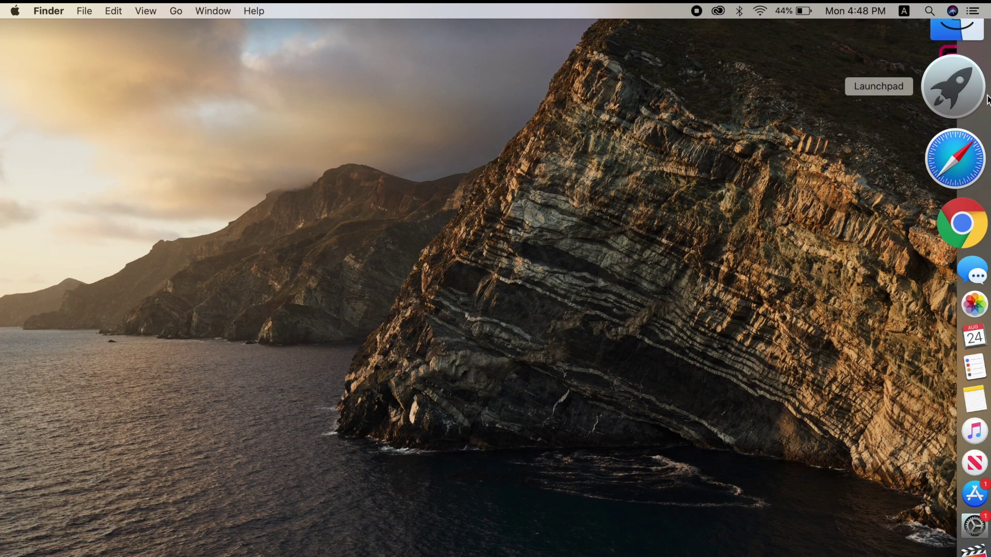
pyautogui.click(968, 66)
pyautogui.scroll(-10, 565, 252)
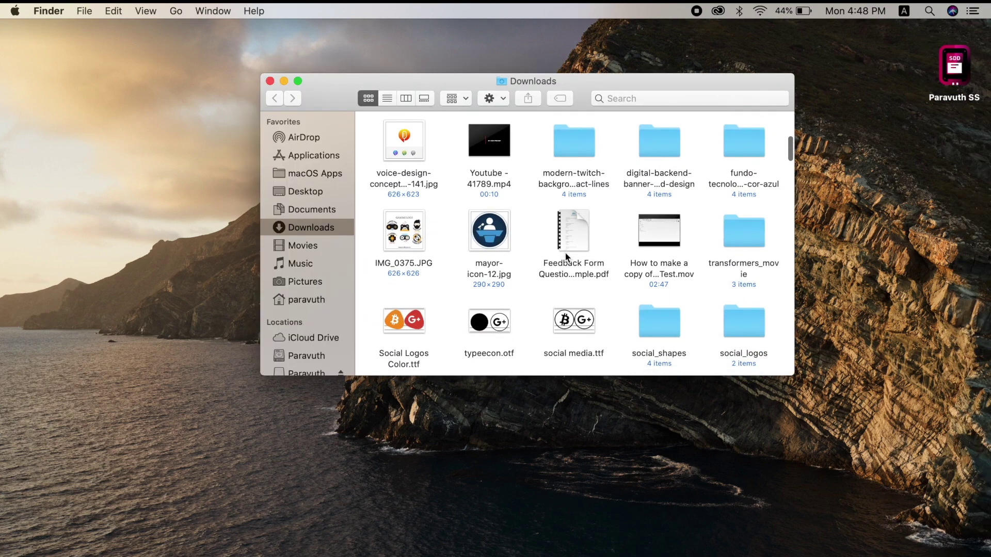
pyautogui.scroll(15, 564, 251)
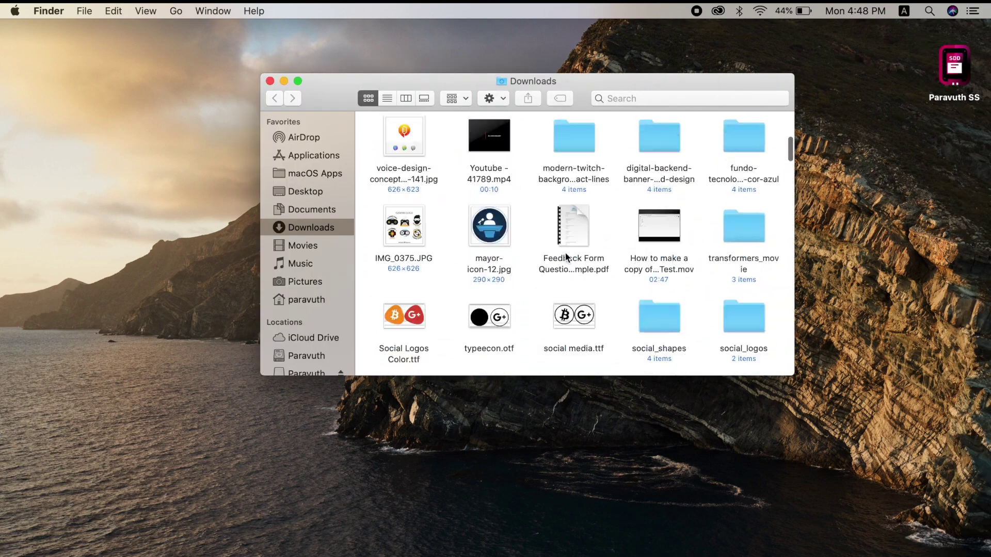
pyautogui.click(293, 204)
pyautogui.click(302, 245)
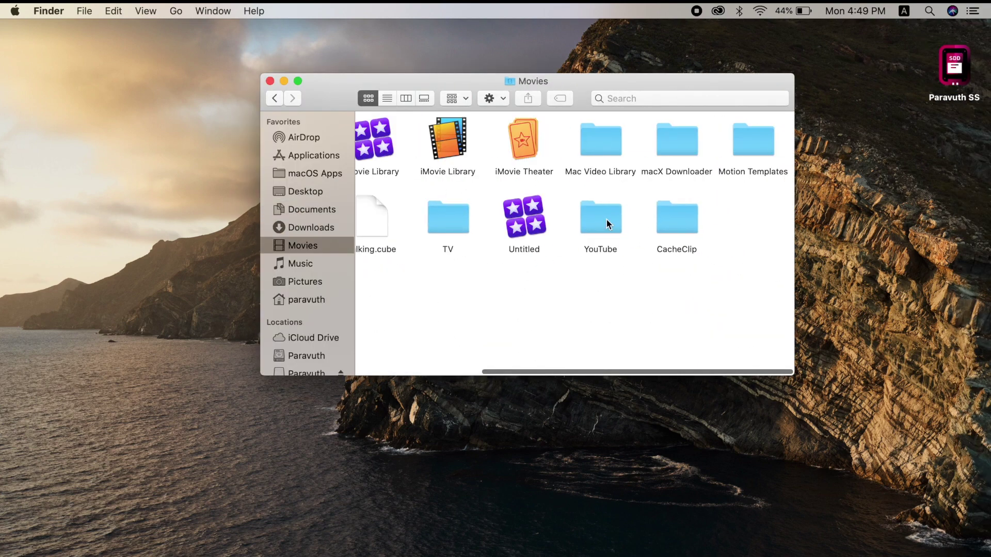
pyautogui.doubleClick(606, 219)
pyautogui.doubleClick(393, 141)
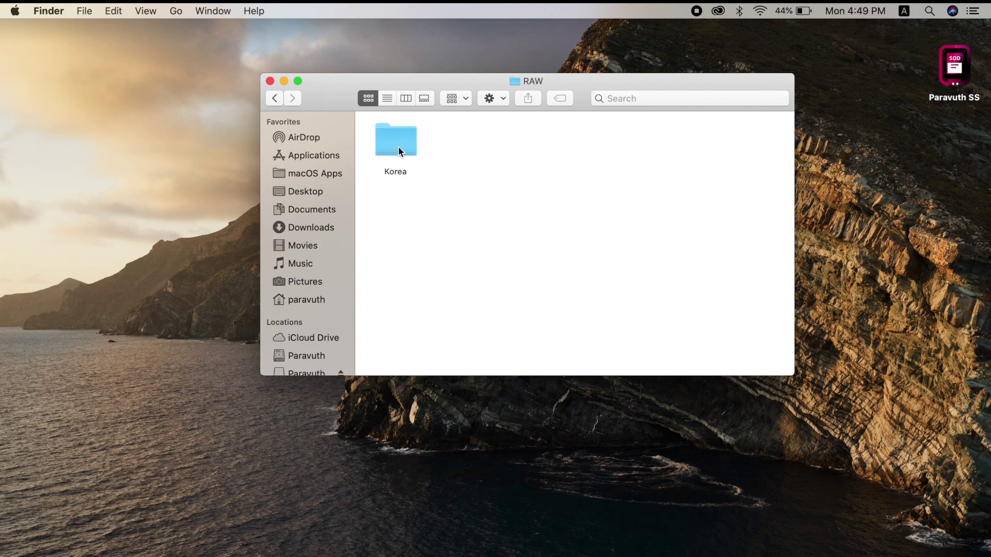
pyautogui.doubleClick(398, 147)
pyautogui.scroll(-20, 518, 218)
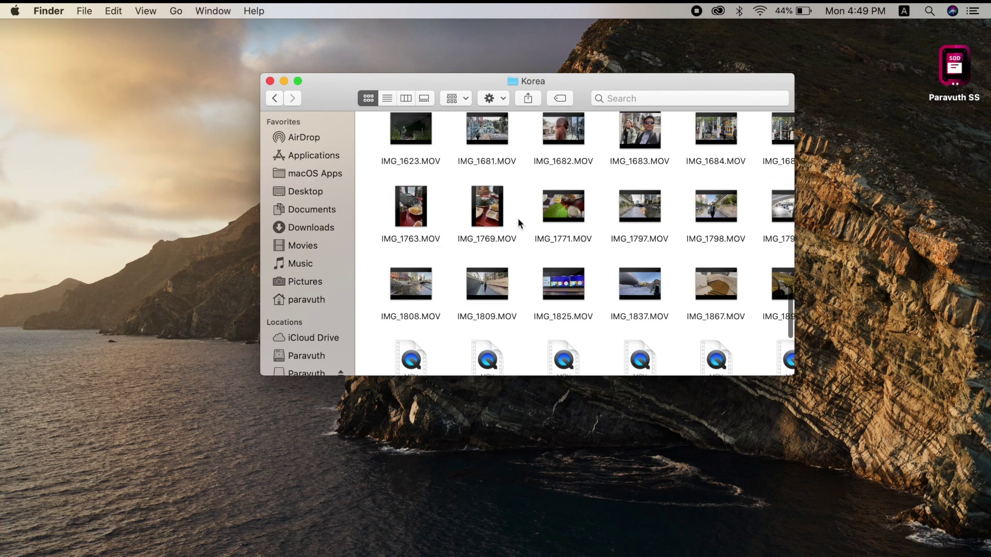
# Copy the Korea folder from the Mac's YouTube RAW folder into the RAW folder on the external SSD.
pyautogui.click(274, 98)
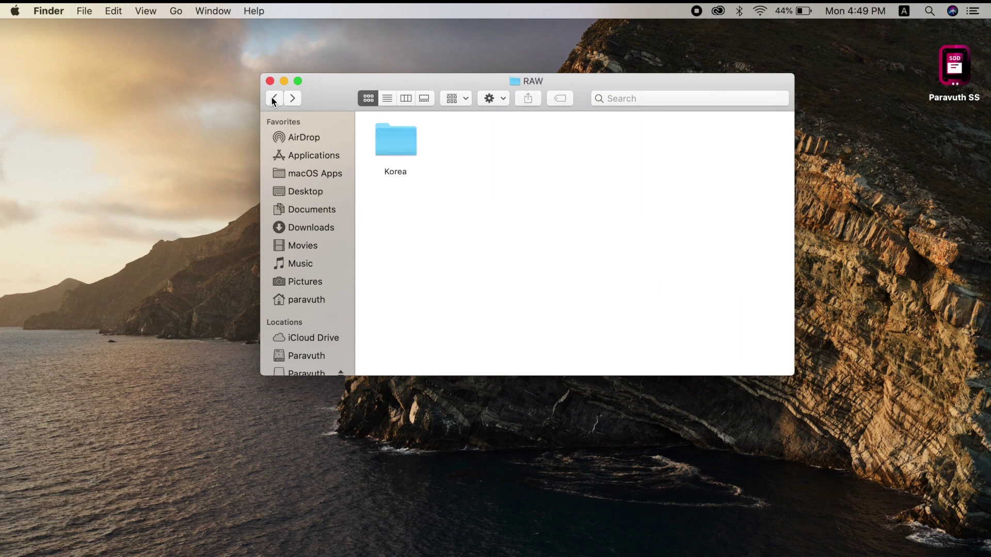
pyautogui.click(273, 98)
pyautogui.click(273, 98)
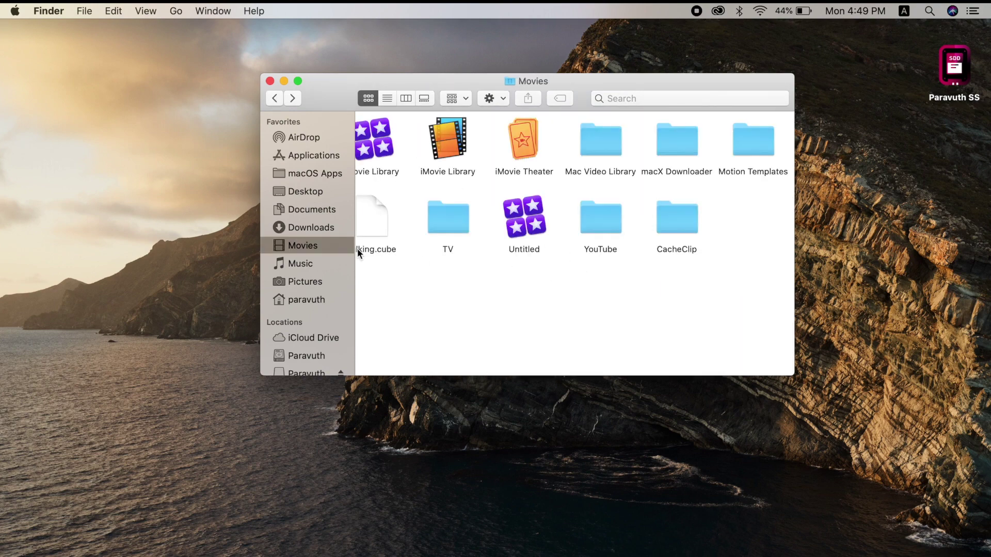
pyautogui.scroll(-3, 351, 261)
pyautogui.hscroll(-4, 506, 275)
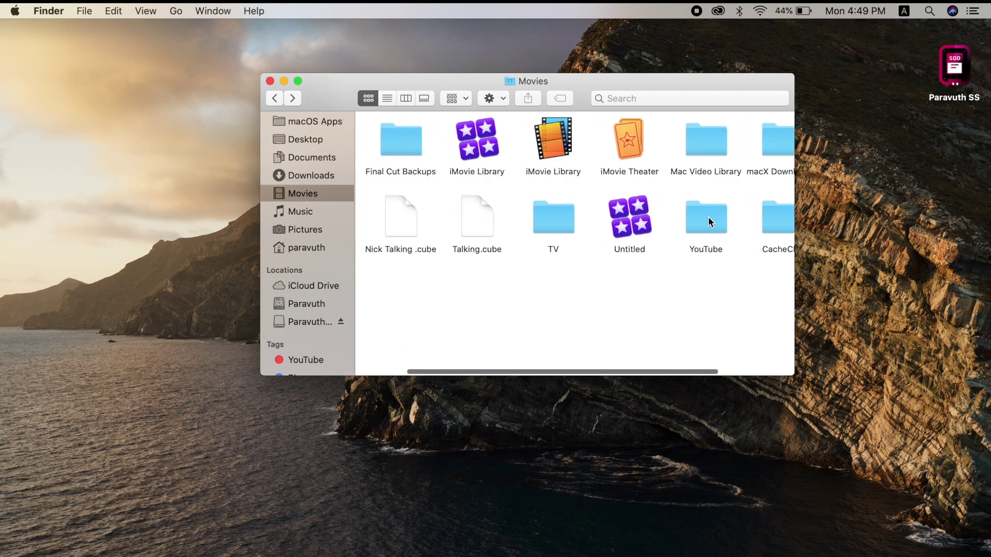
pyautogui.moveTo(708, 216); pyautogui.dragTo(303, 323)
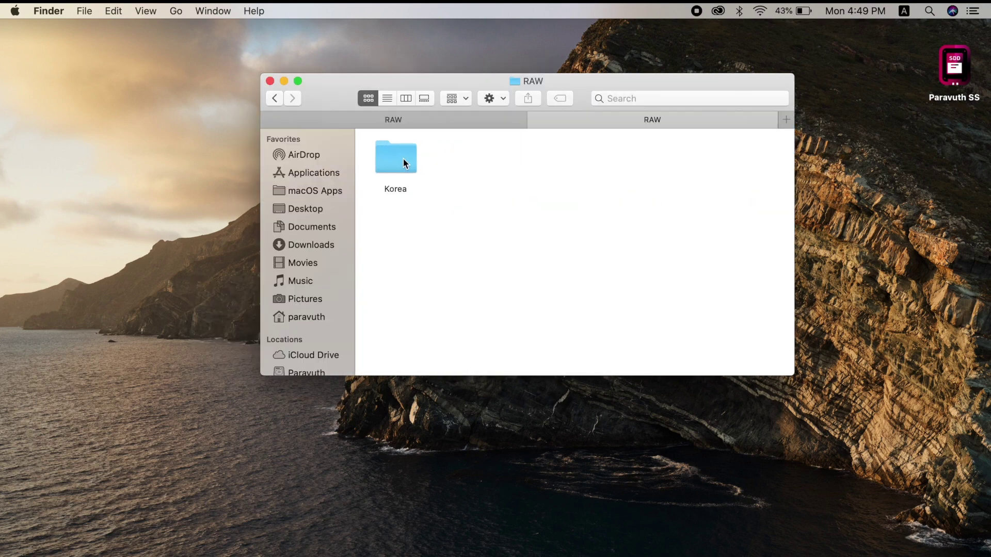
pyautogui.moveTo(395, 158); pyautogui.dragTo(497, 160)
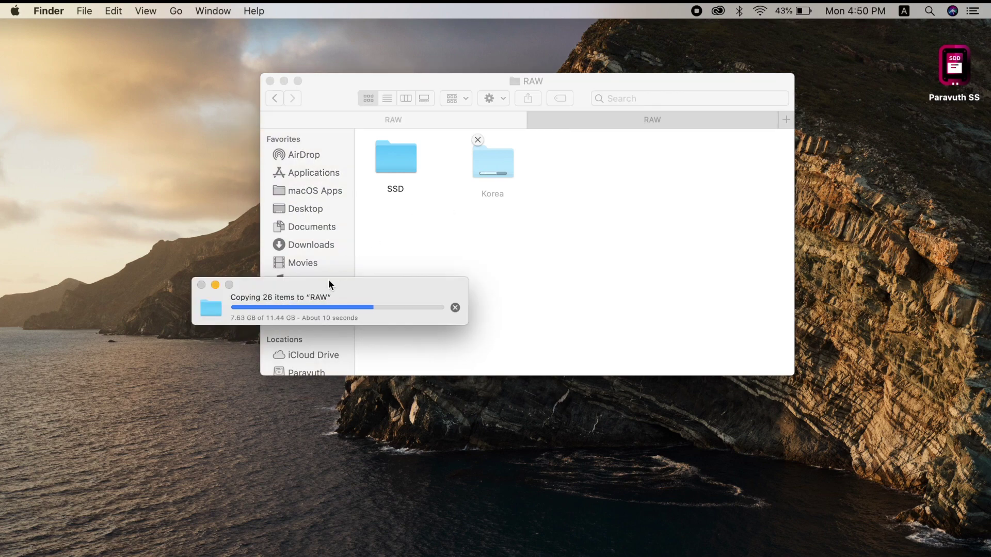
# Delete the original Korea folder from the Mac's RAW folder and empty the Trash.
pyautogui.click(611, 124)
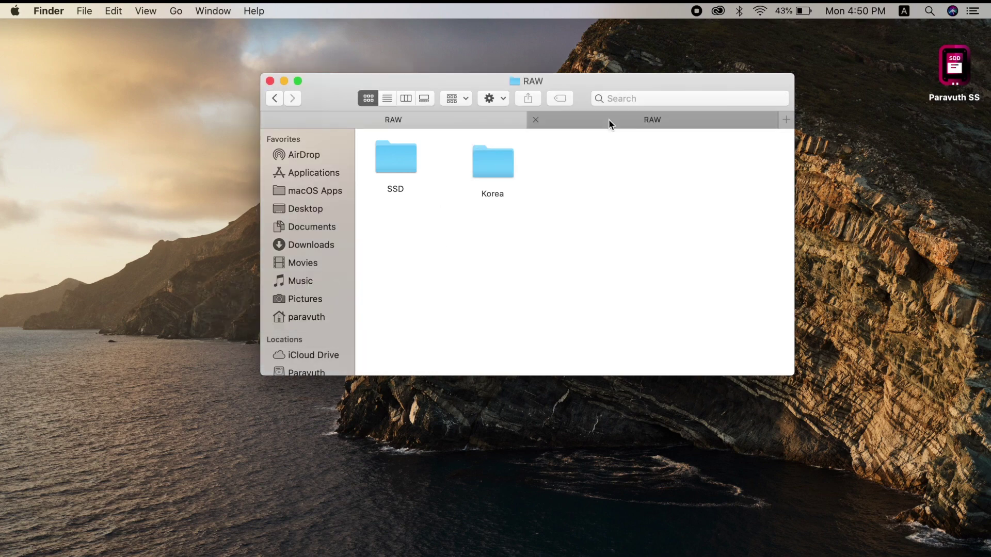
pyautogui.click(401, 159)
pyautogui.press('super+BackSpace')
pyautogui.rightClick(954, 552)
pyautogui.click(888, 544)
pyautogui.click(586, 230)
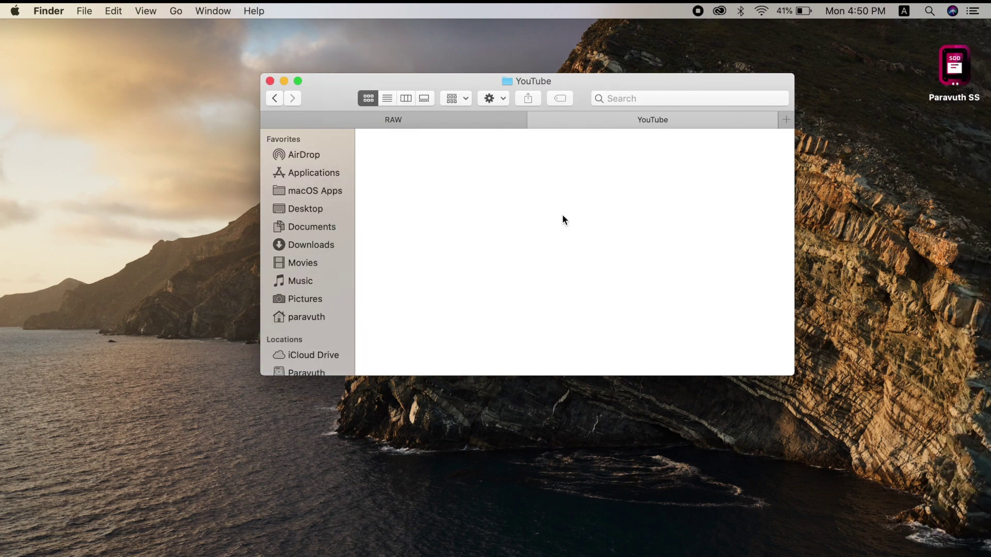
# Look over the external SSD's contents and return to its RAW folder to check the copied Korea folder.
pyautogui.scroll(-5, 315, 270)
pyautogui.click(315, 270)
pyautogui.press('space')
pyautogui.press('space')
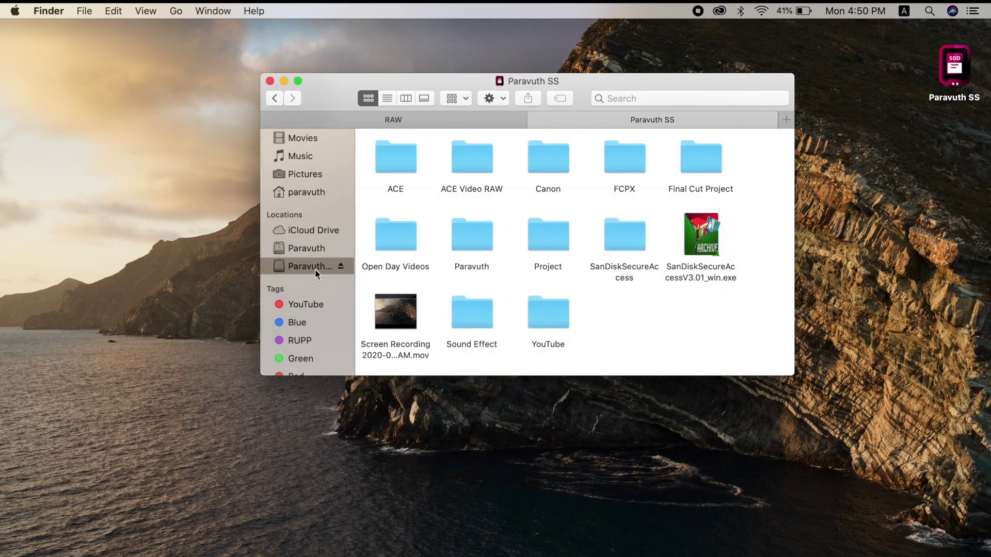
pyautogui.scroll(2, 316, 248)
pyautogui.scroll(2, 317, 226)
pyautogui.click(384, 121)
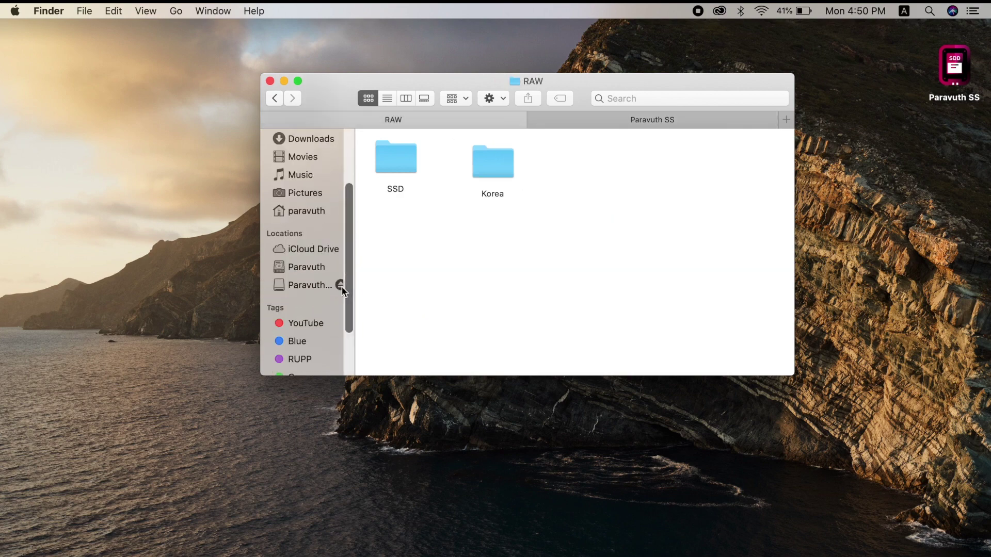